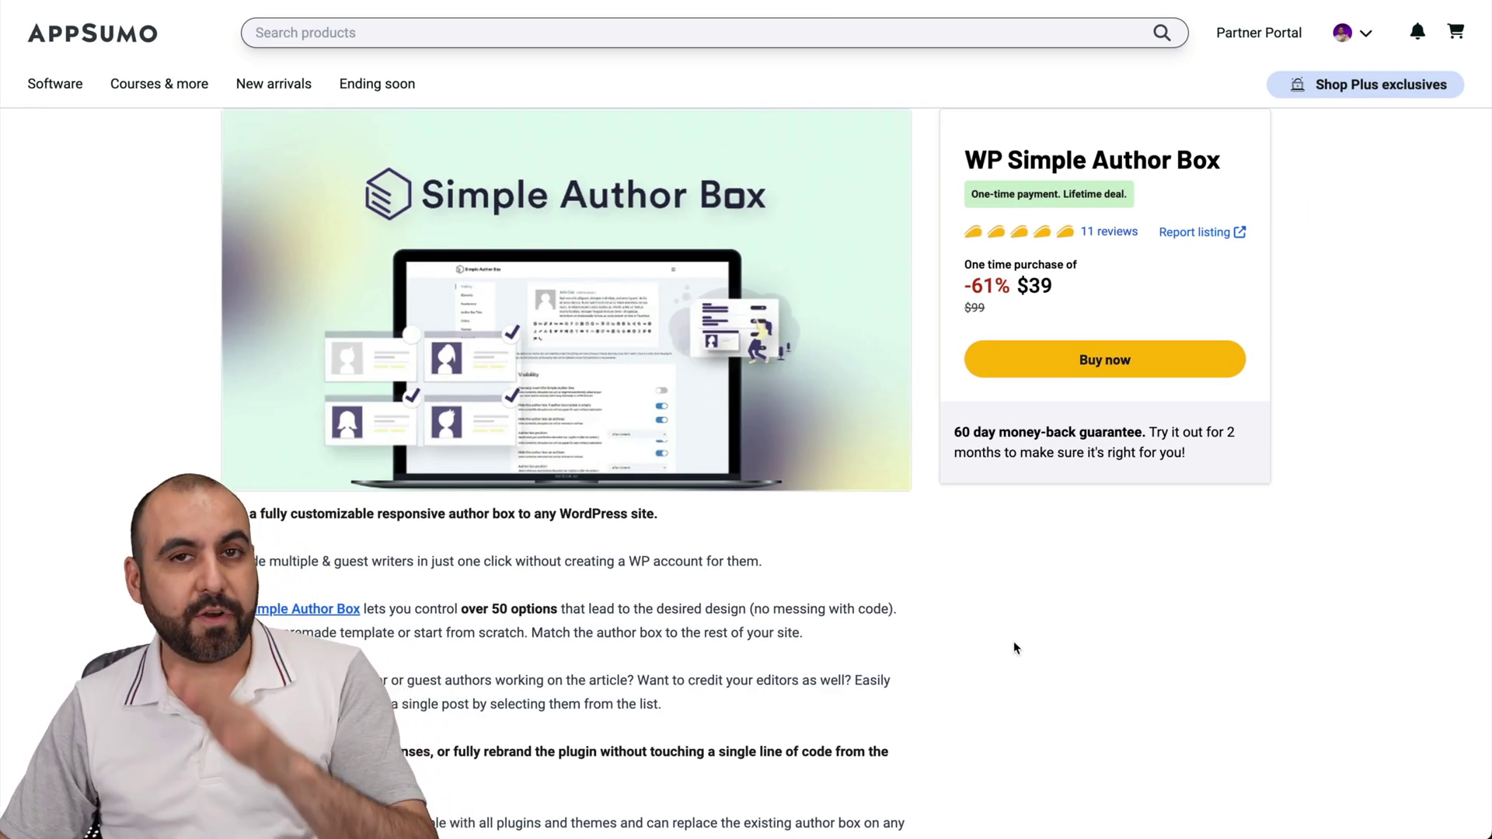
# - Scroll the WP Simple Author Box deal page down to the $39 plan card and its license features
pyautogui.scroll(-15, 1013, 642)
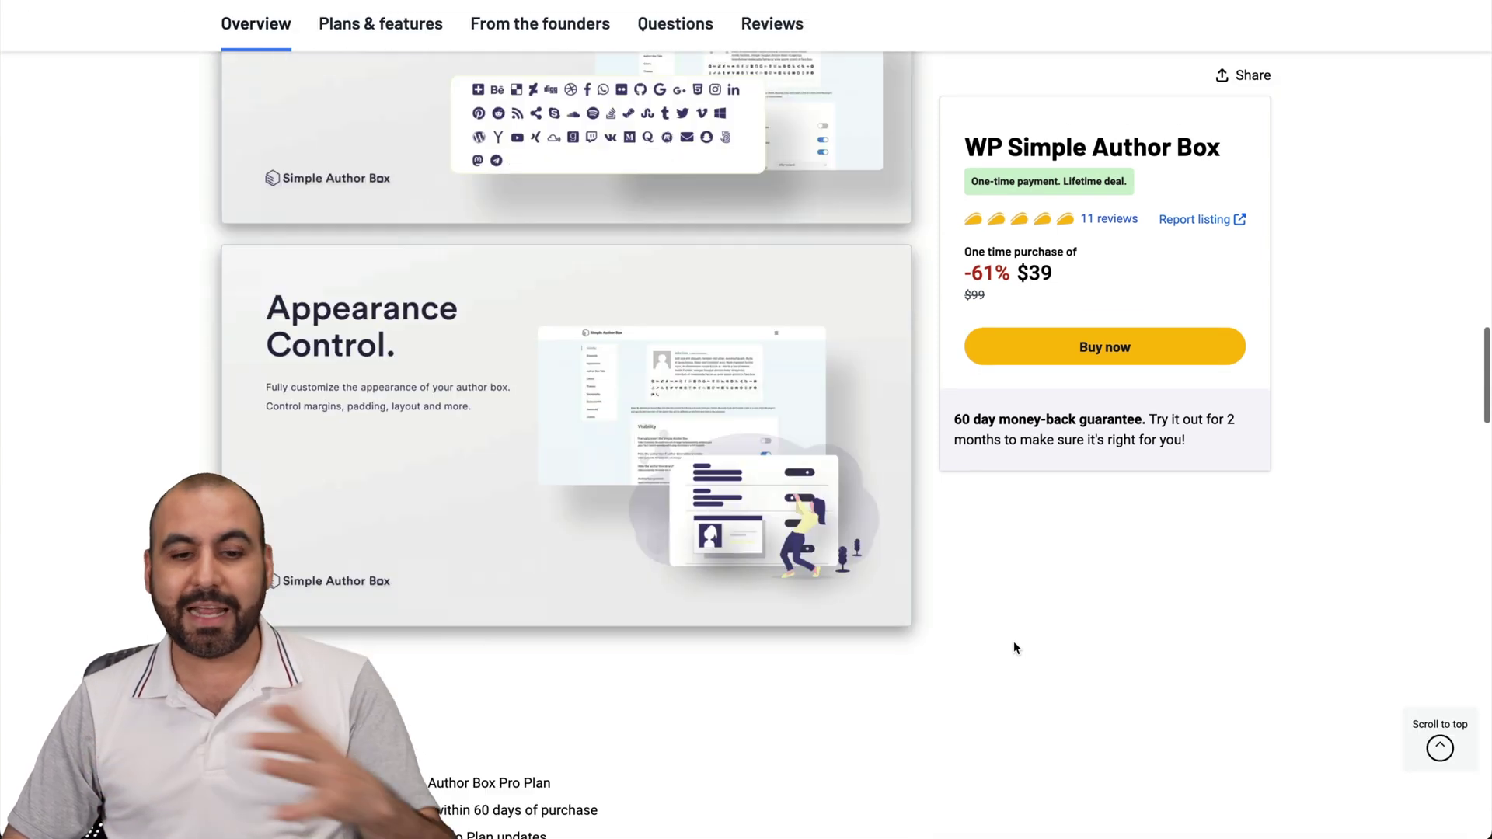
pyautogui.scroll(-1, 1013, 641)
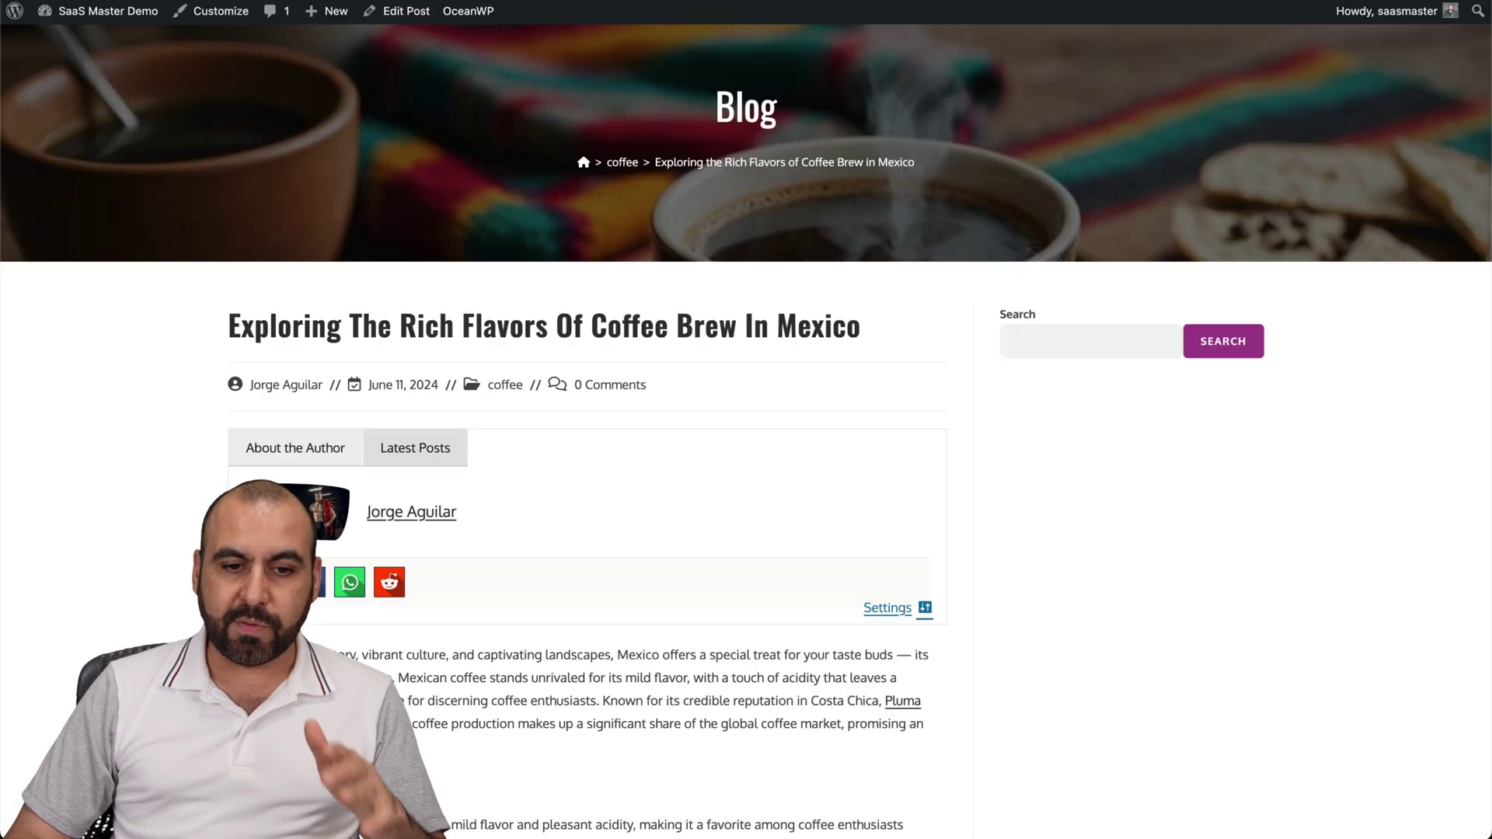
# - Switch the coffee post's author box to Latest Posts, then back to About the Author
pyautogui.scroll(-1, 520, 657)
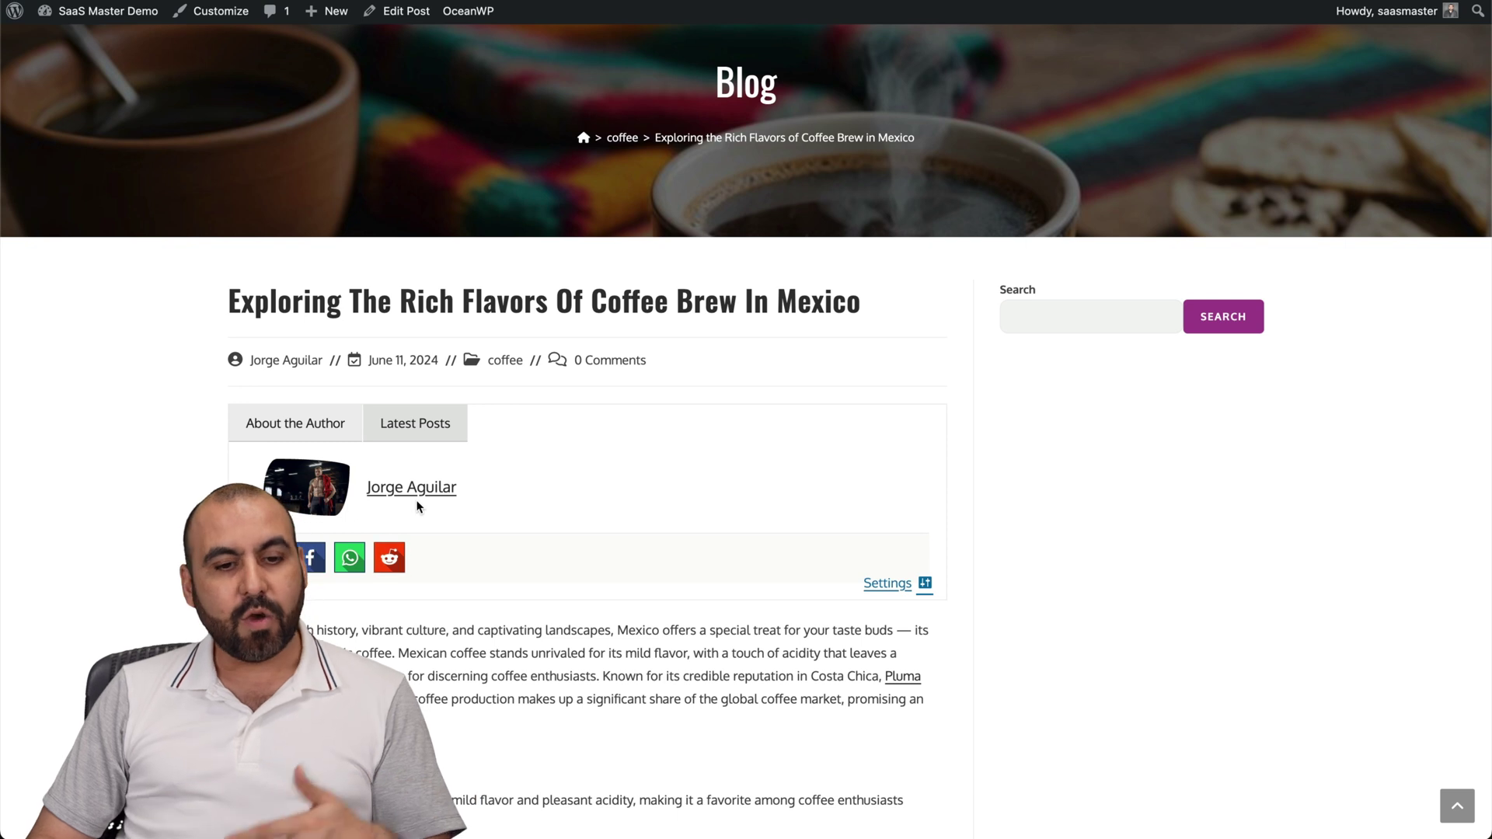
pyautogui.click(395, 424)
pyautogui.click(306, 427)
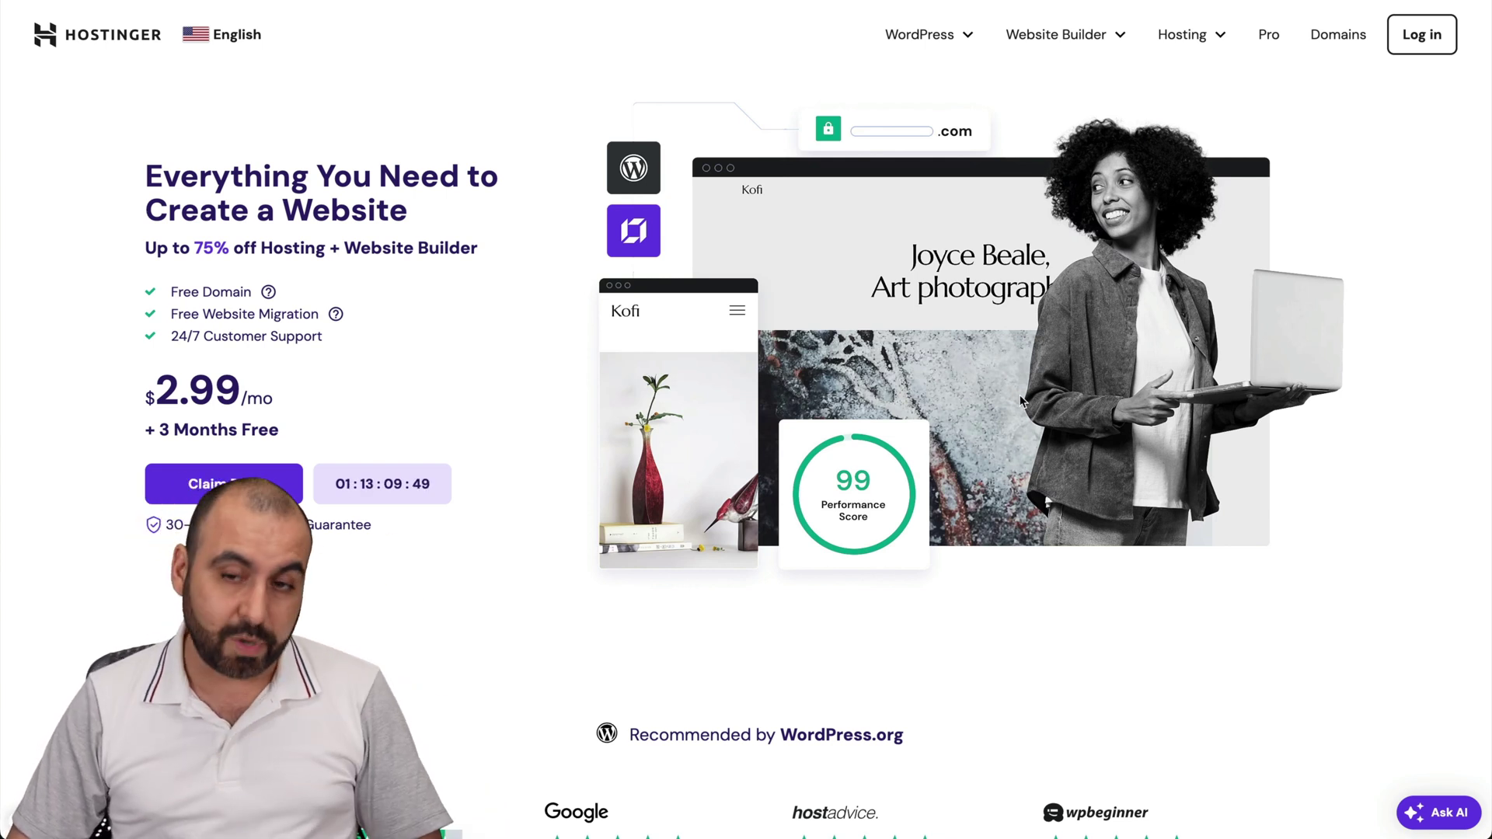
# - Choose the Business plan under Hosting > Web Hosting and scroll checkout to the payment form
pyautogui.moveTo(1182, 34)
pyautogui.click(1166, 92)
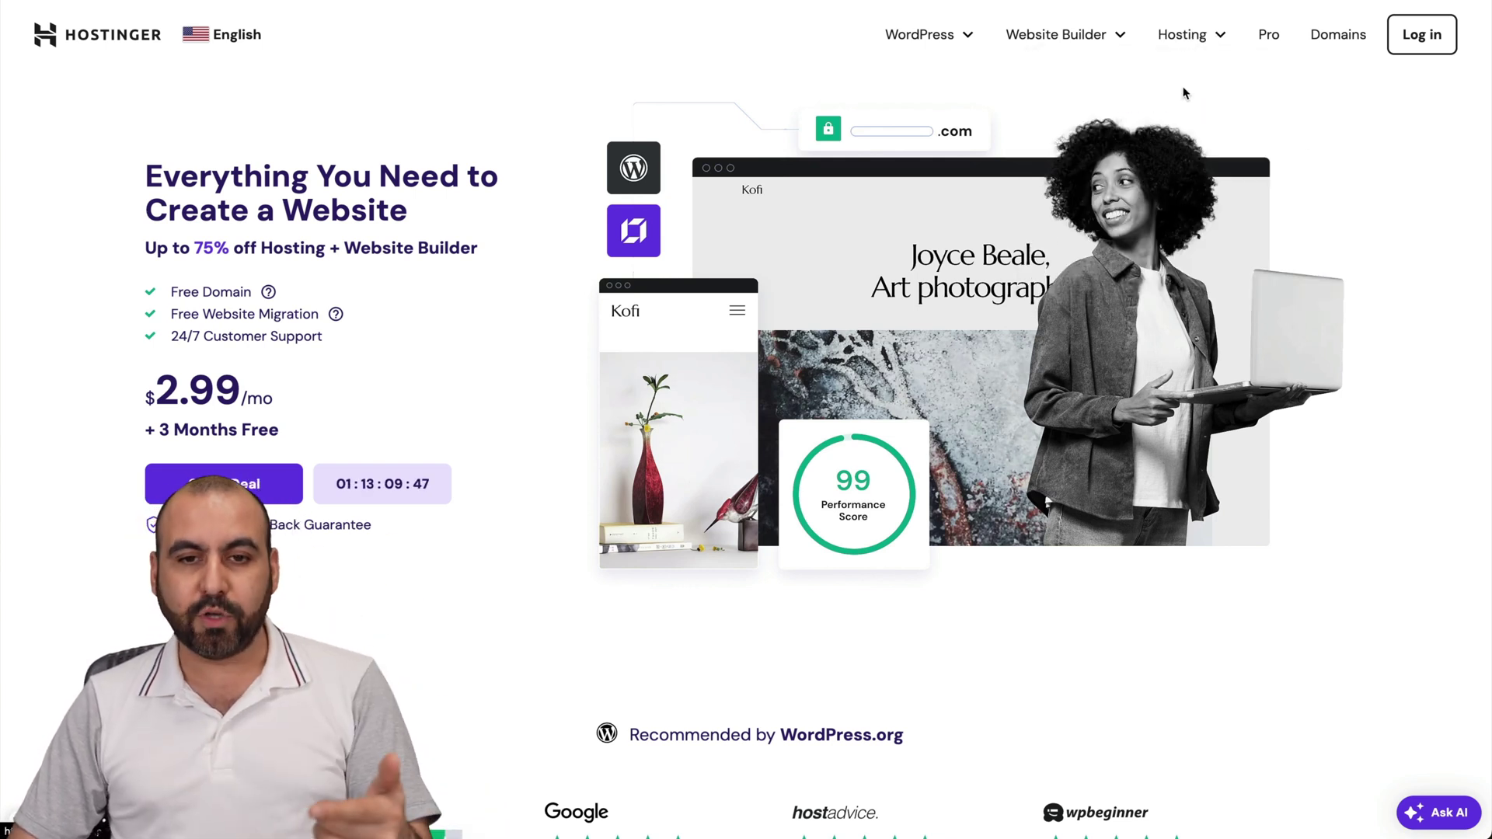
pyautogui.scroll(-10, 914, 500)
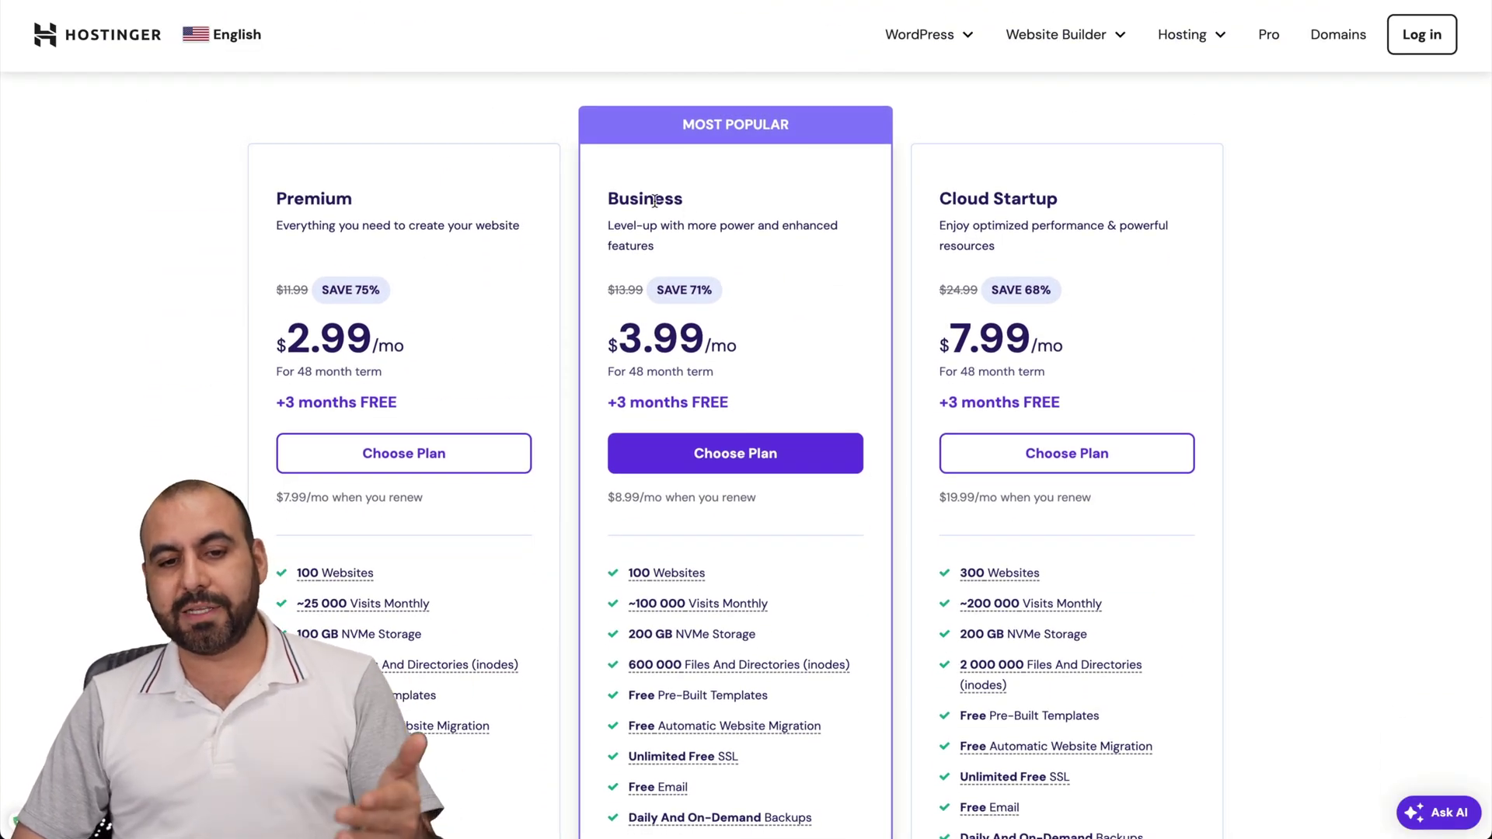
pyautogui.click(796, 457)
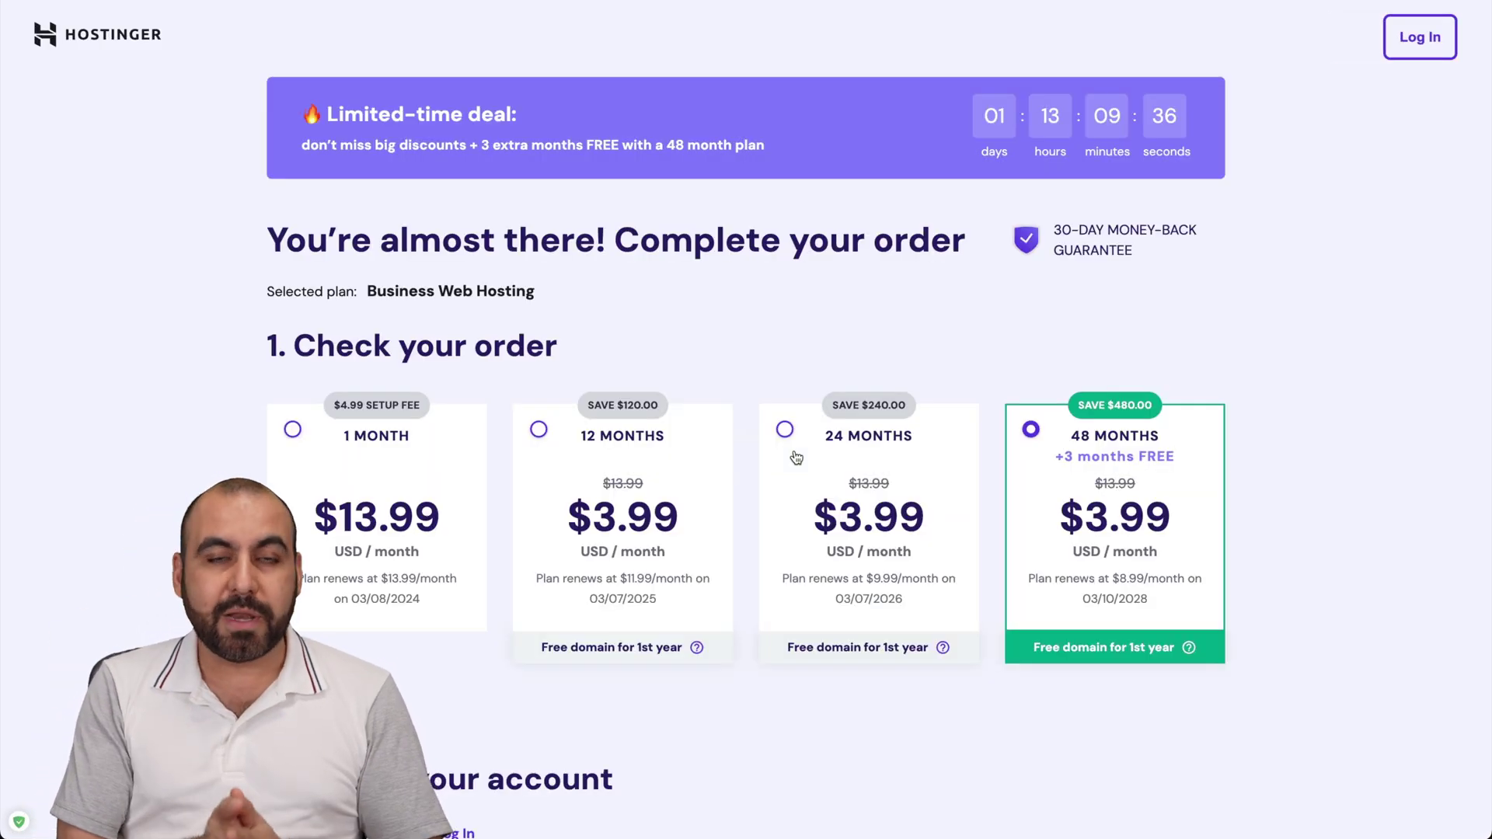
pyautogui.scroll(-3, 796, 457)
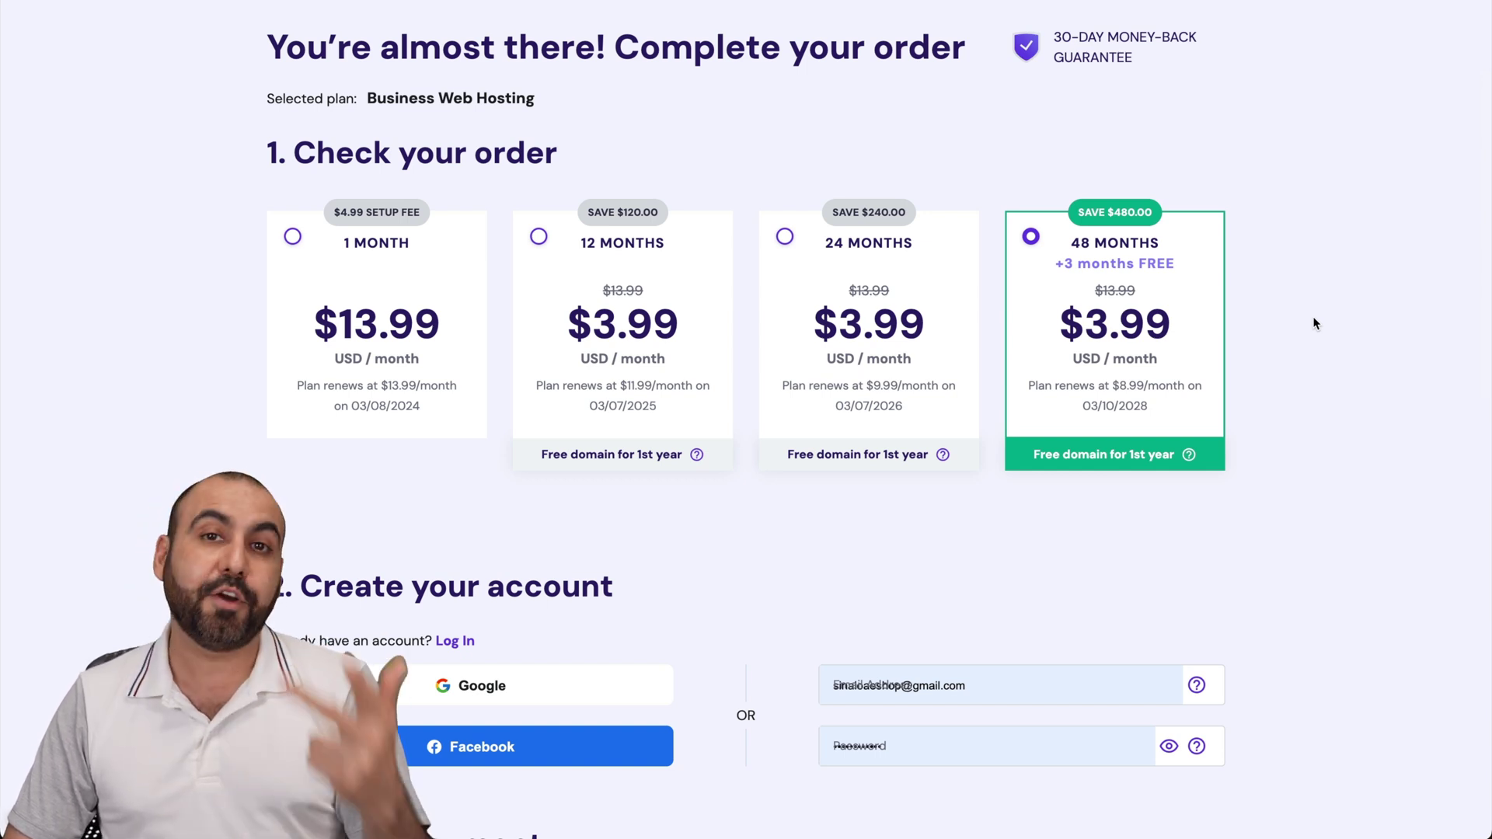
pyautogui.scroll(-15, 1313, 323)
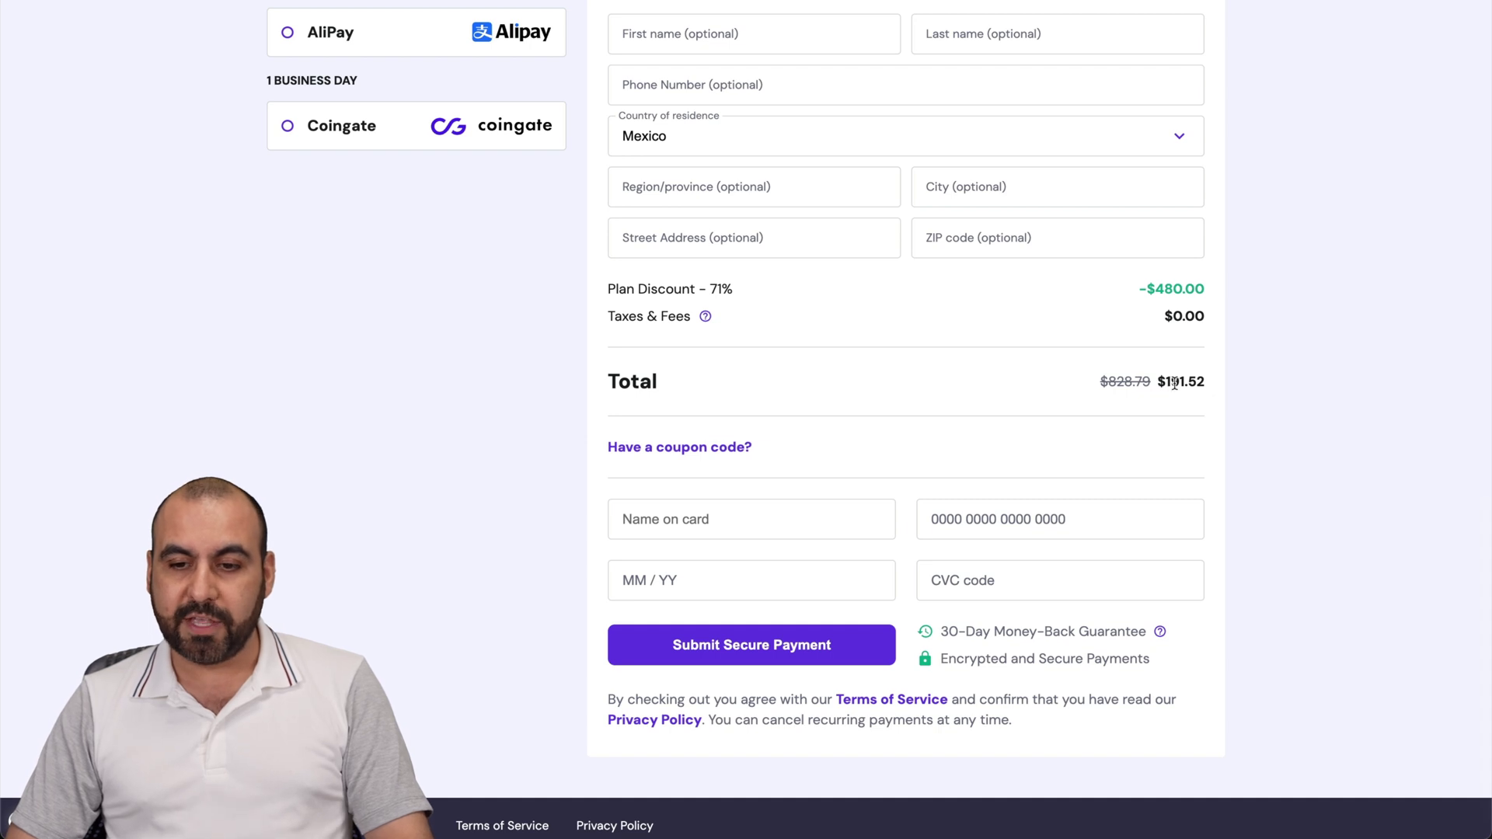
# - Enter coupon code SAASMASTER in the hosting order and apply it
pyautogui.click(737, 447)
pyautogui.click(683, 498)
pyautogui.write('SAASMAS')
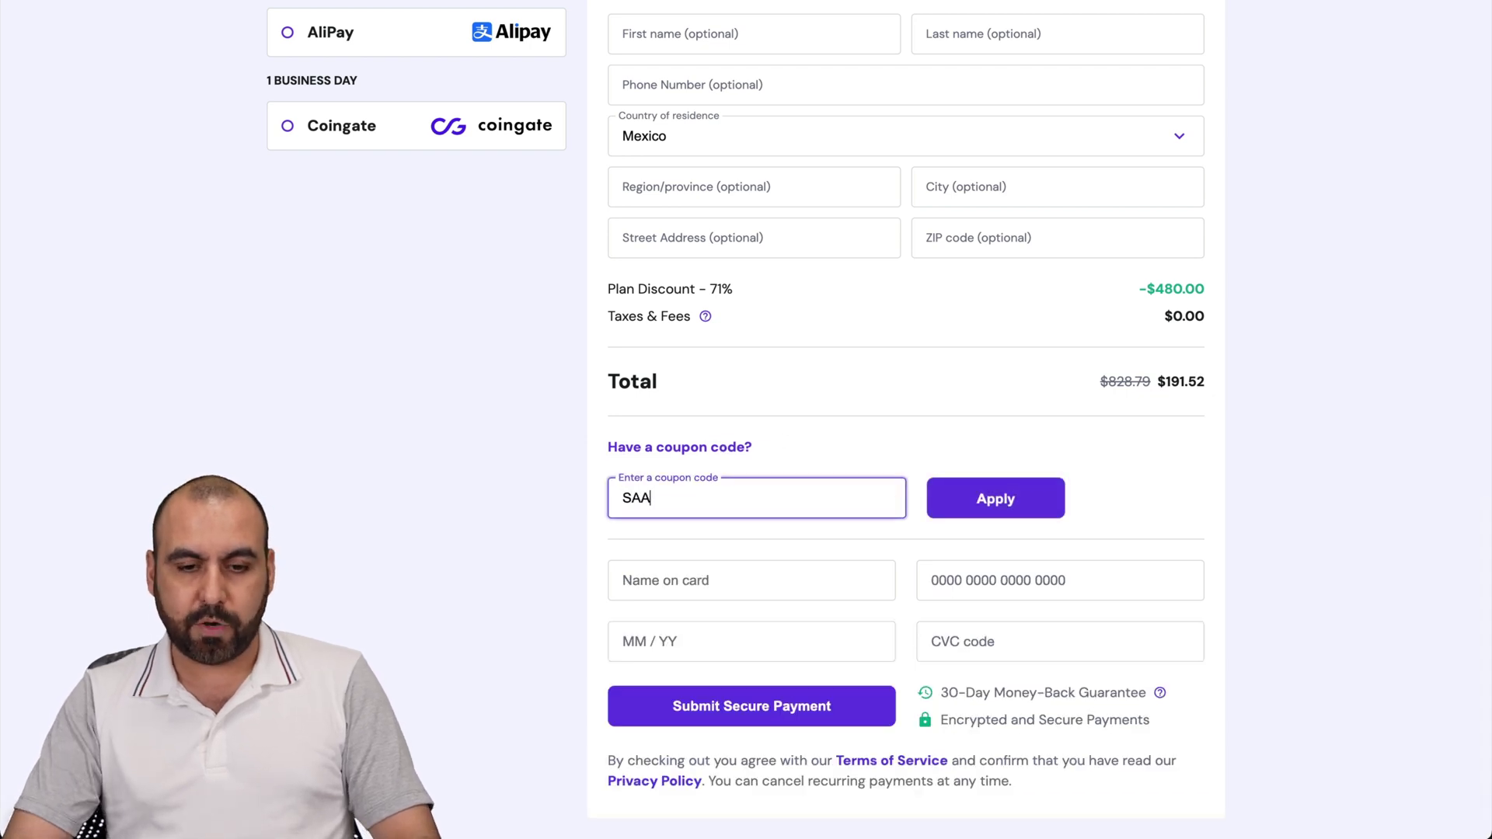
pyautogui.write('TER')
pyautogui.click(940, 510)
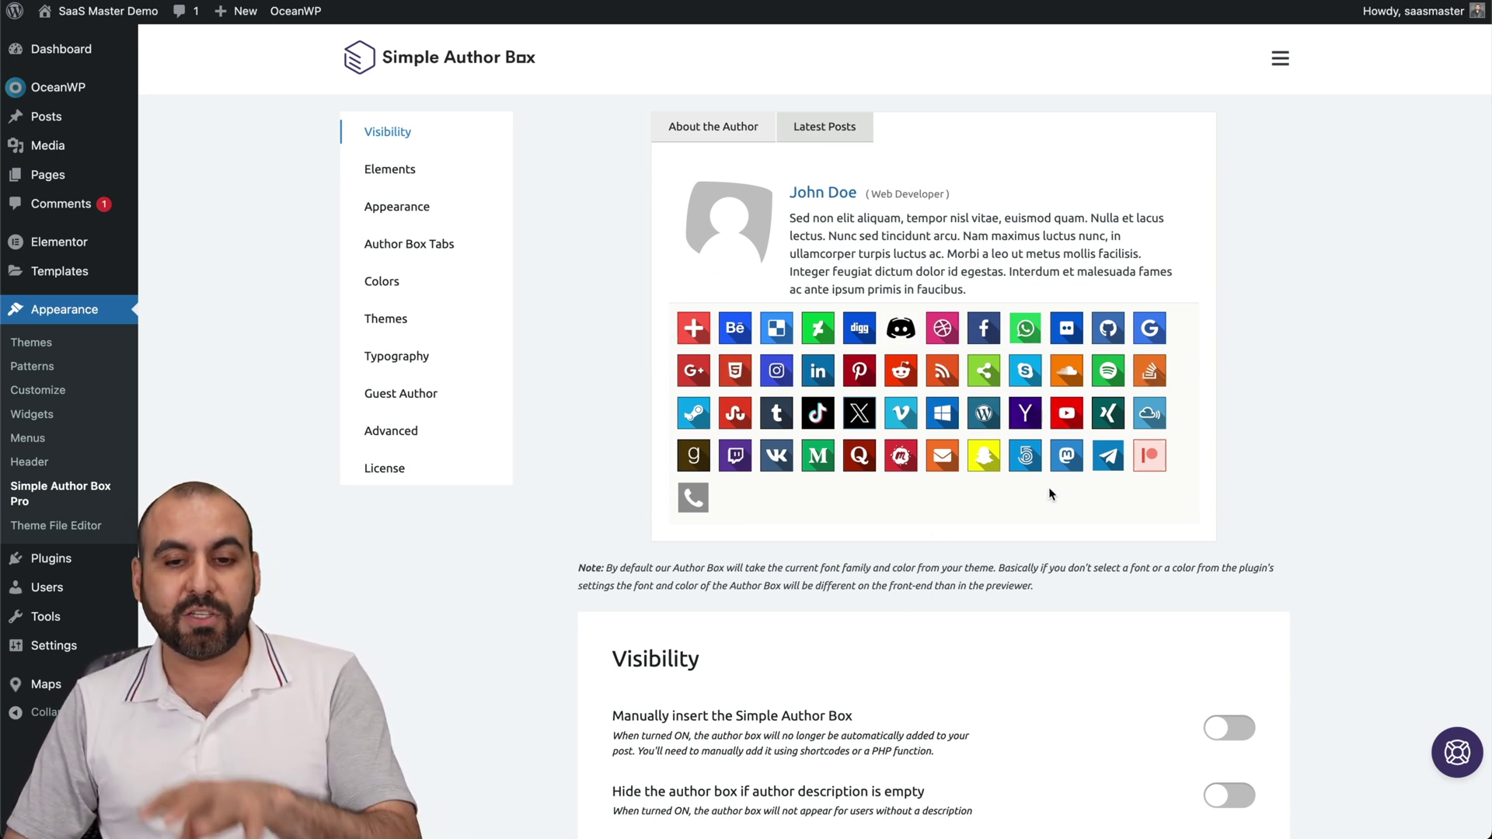
pyautogui.moveTo(58, 592)
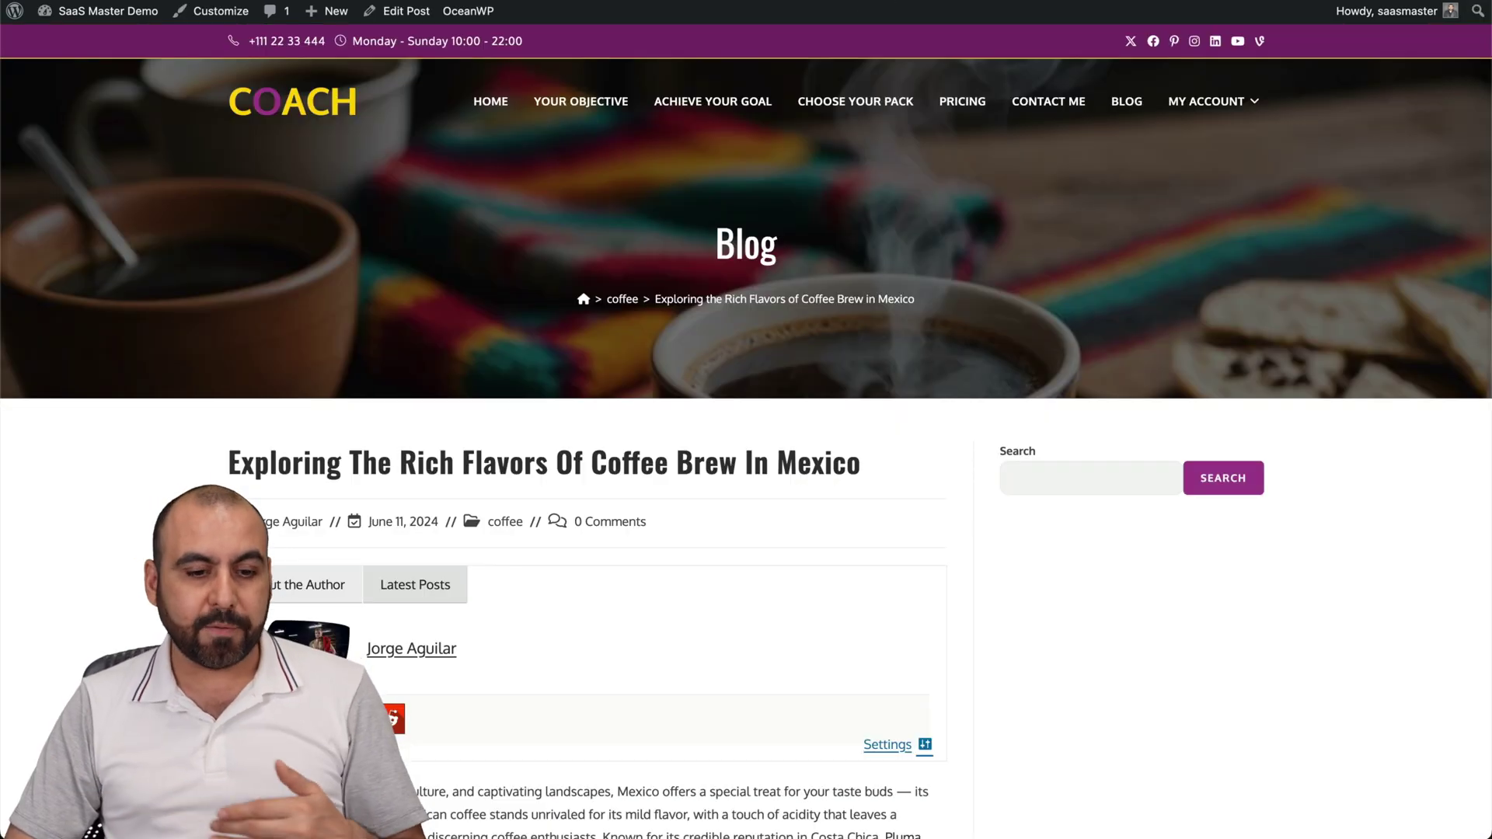
pyautogui.scroll(-1, 746, 420)
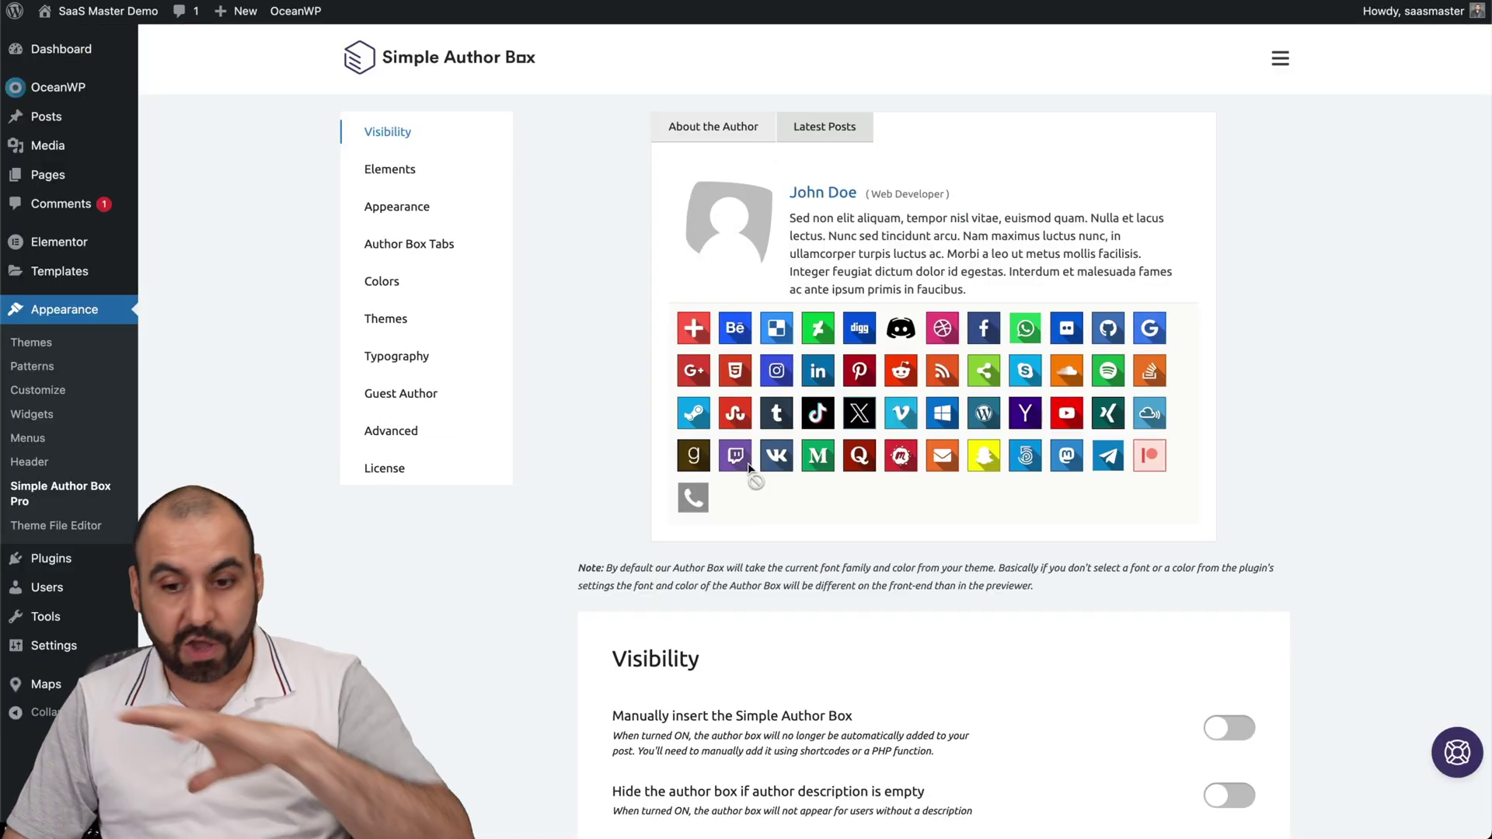
pyautogui.scroll(-4, 842, 727)
pyautogui.scroll(-2, 844, 728)
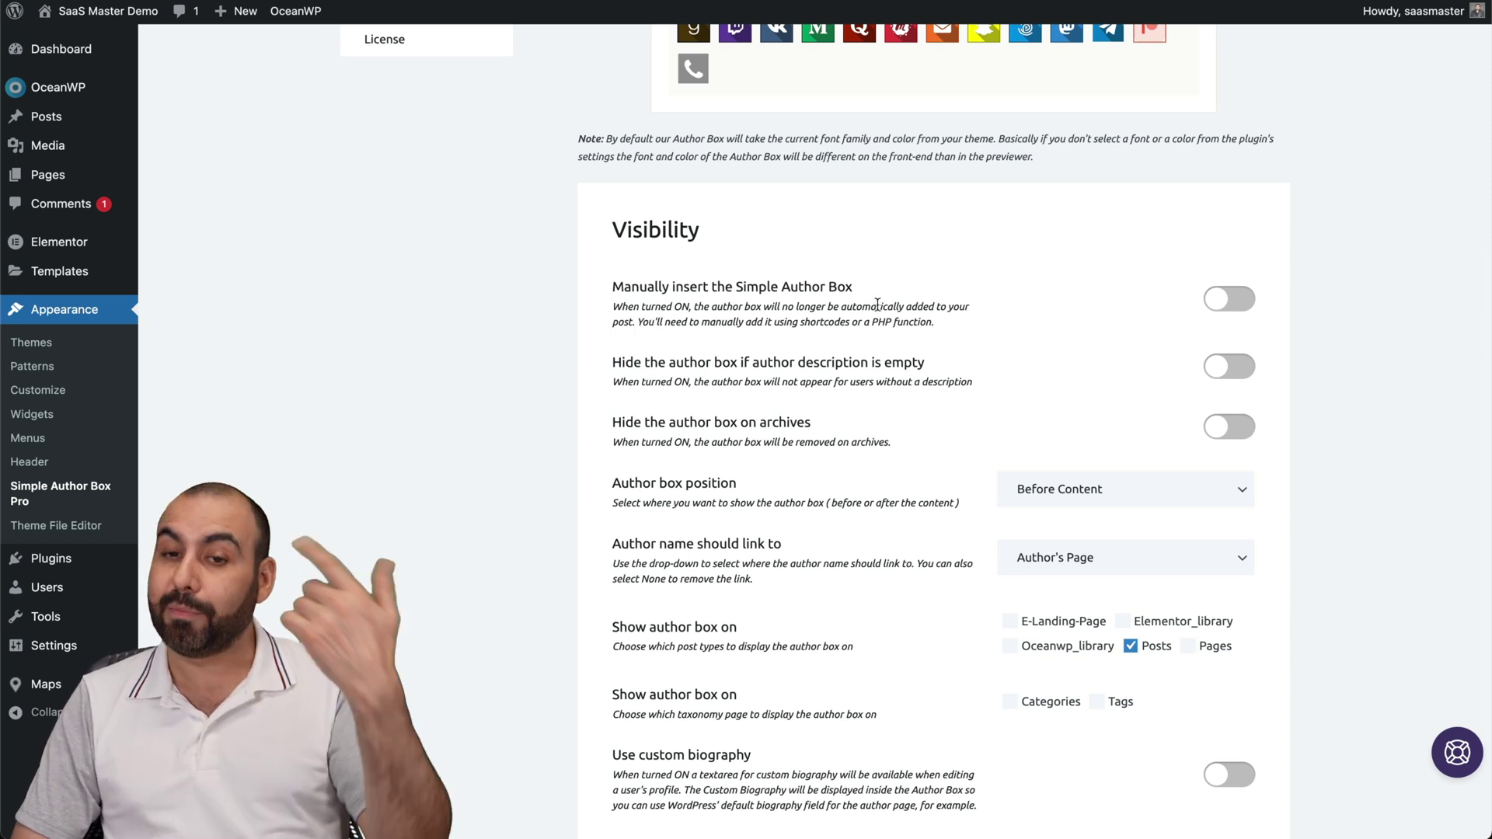
# - Try Manually insert, looking at its PHP and shortcode snippets, then switch it back off
pyautogui.click(1239, 312)
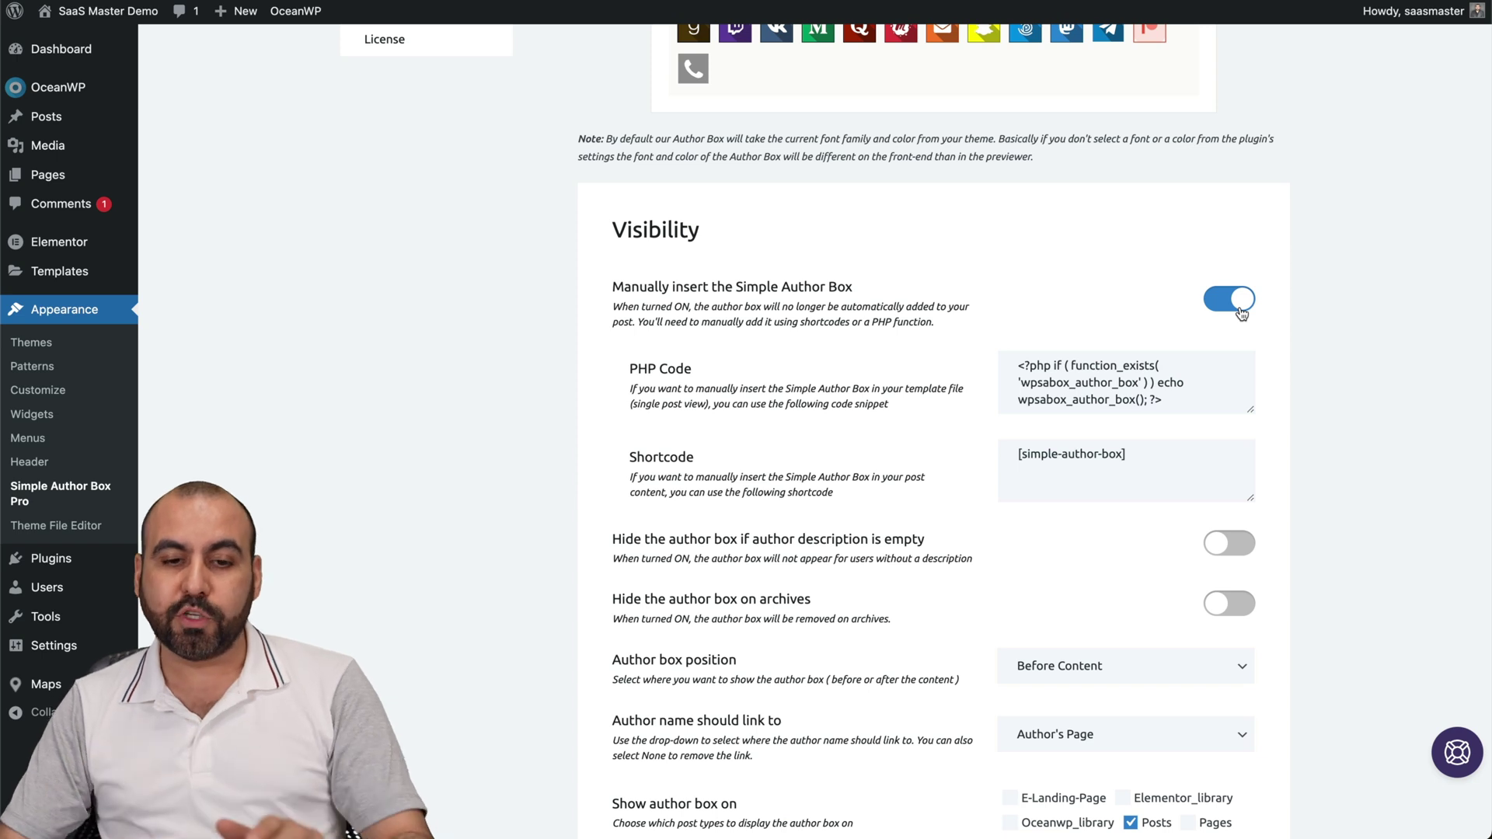
pyautogui.click(1193, 377)
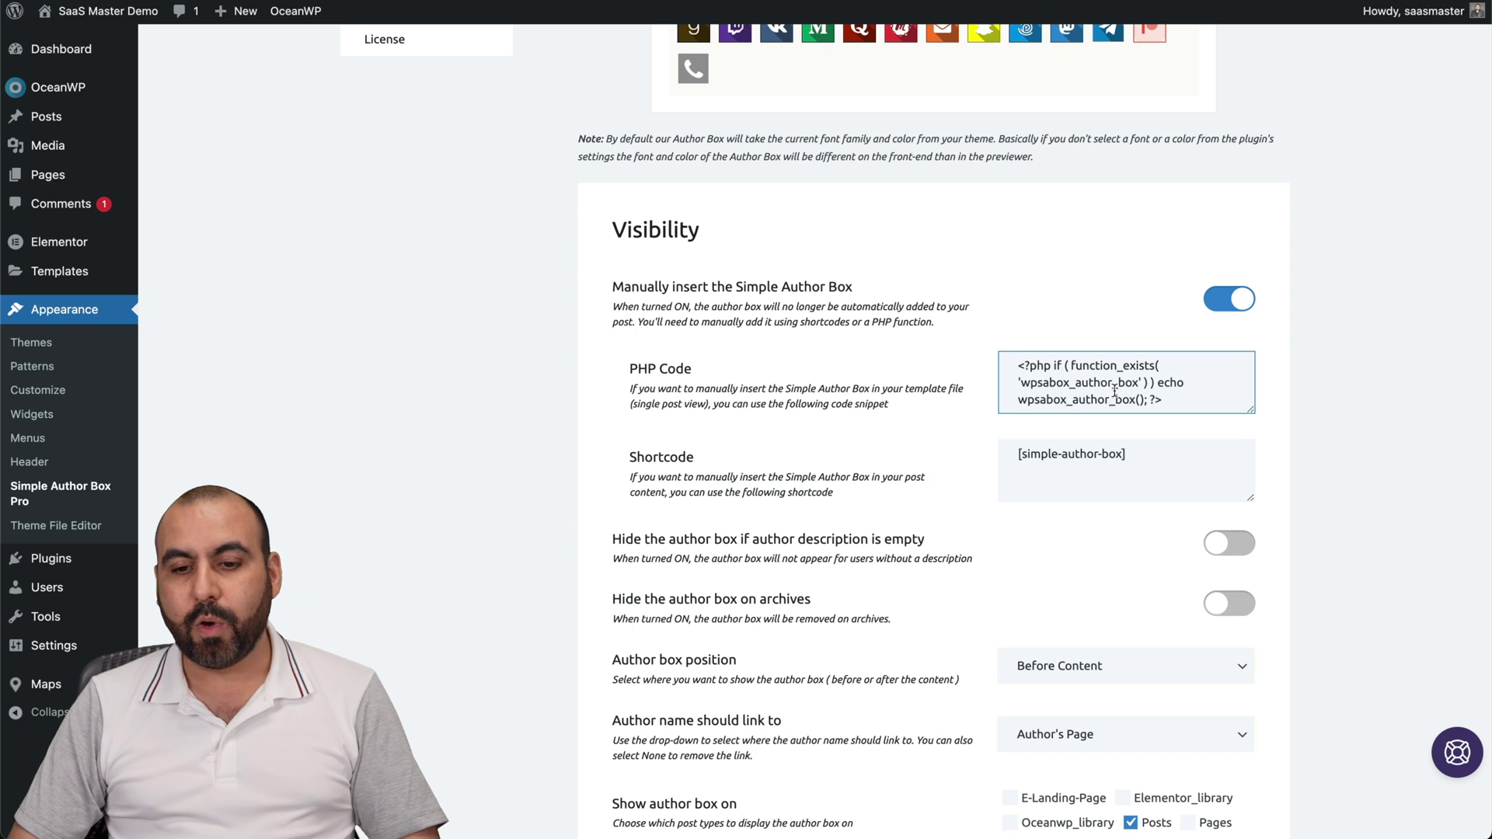
pyautogui.click(1012, 454)
pyautogui.click(816, 385)
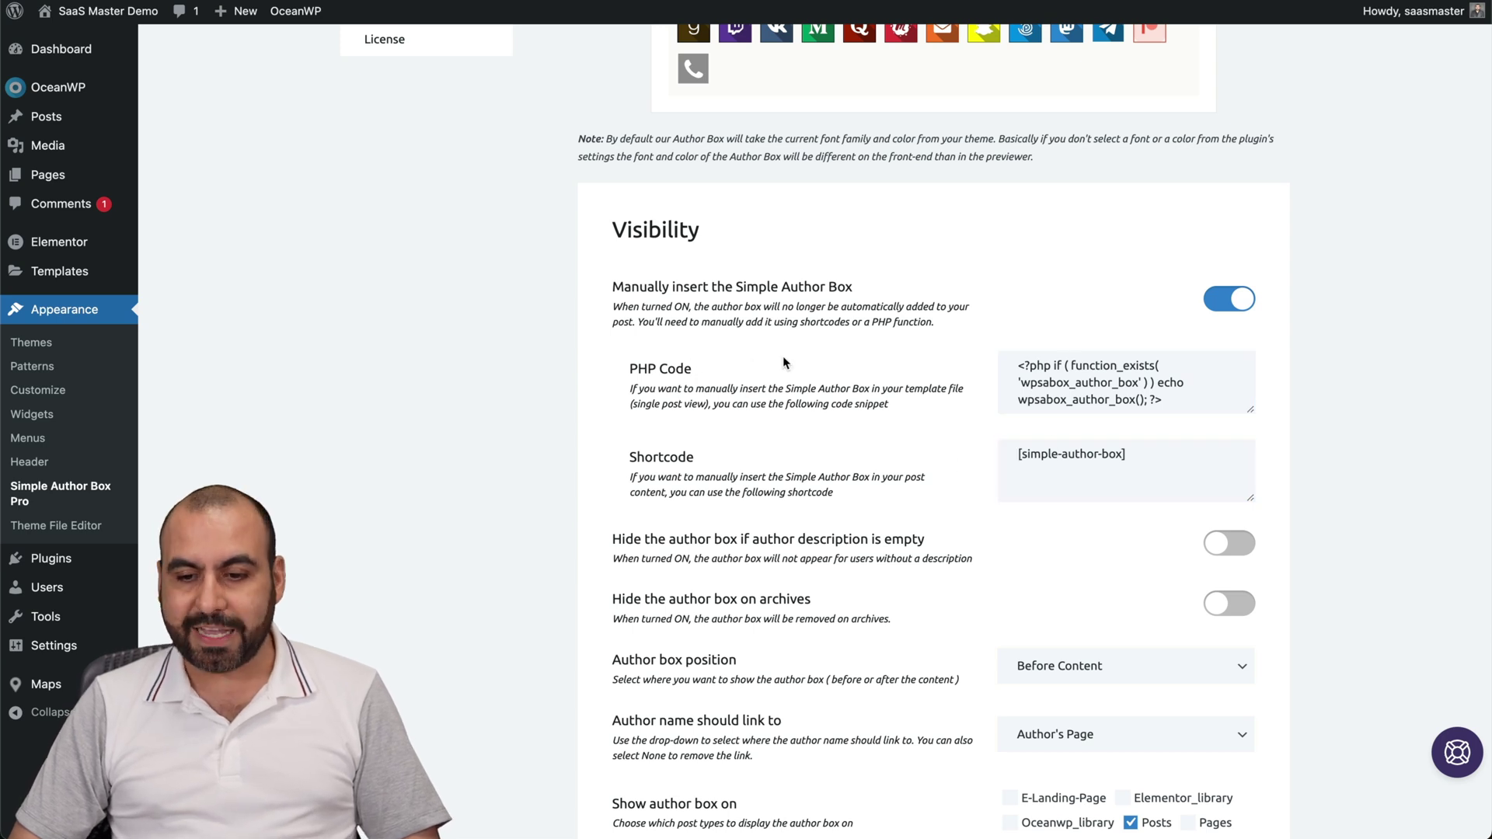
pyautogui.click(1230, 298)
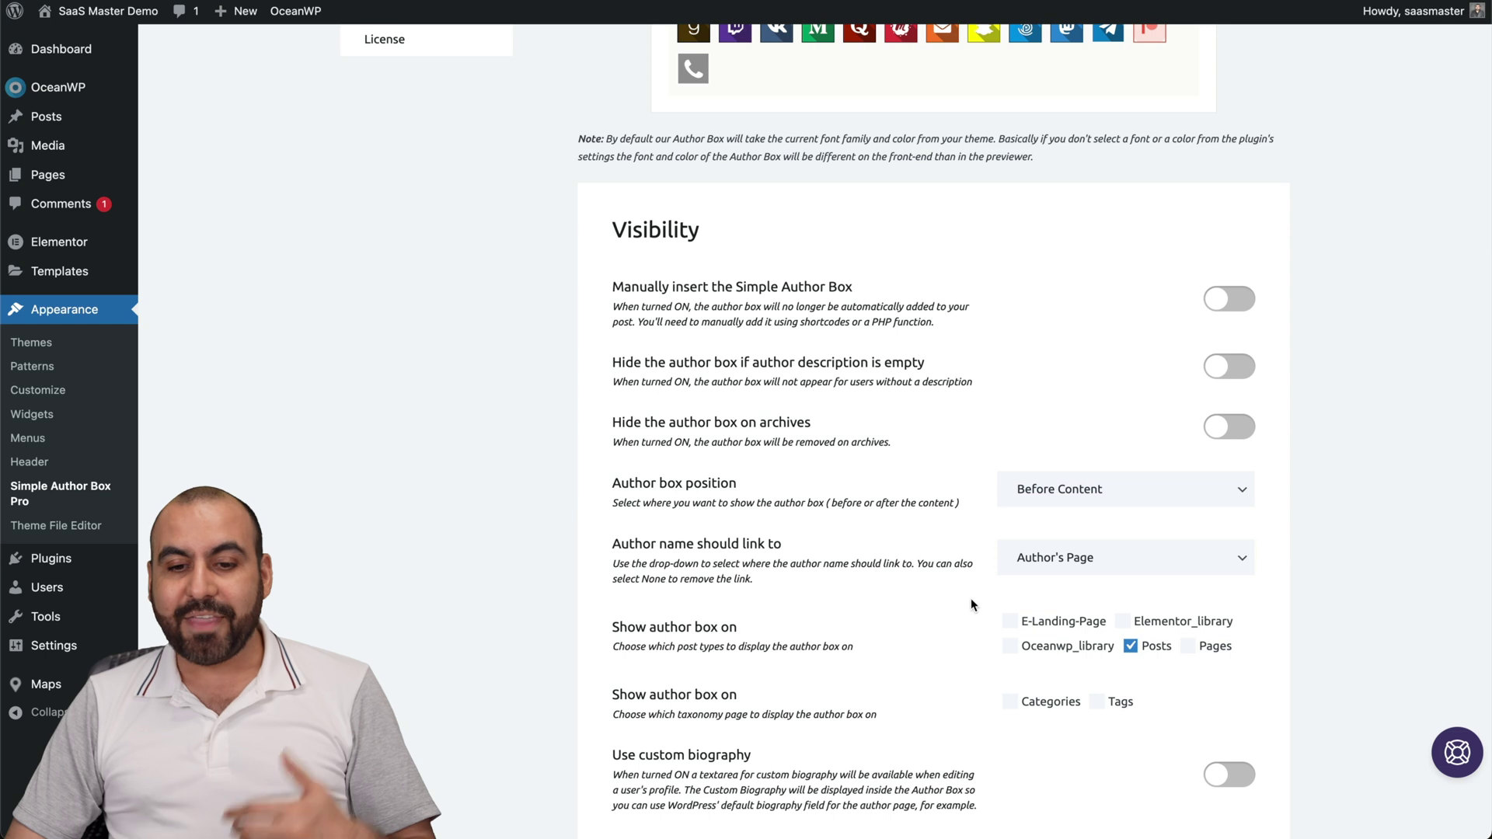
# - Keep the box Before Content, leave Use custom biography off, and save the Visibility settings
pyautogui.scroll(-3, 963, 619)
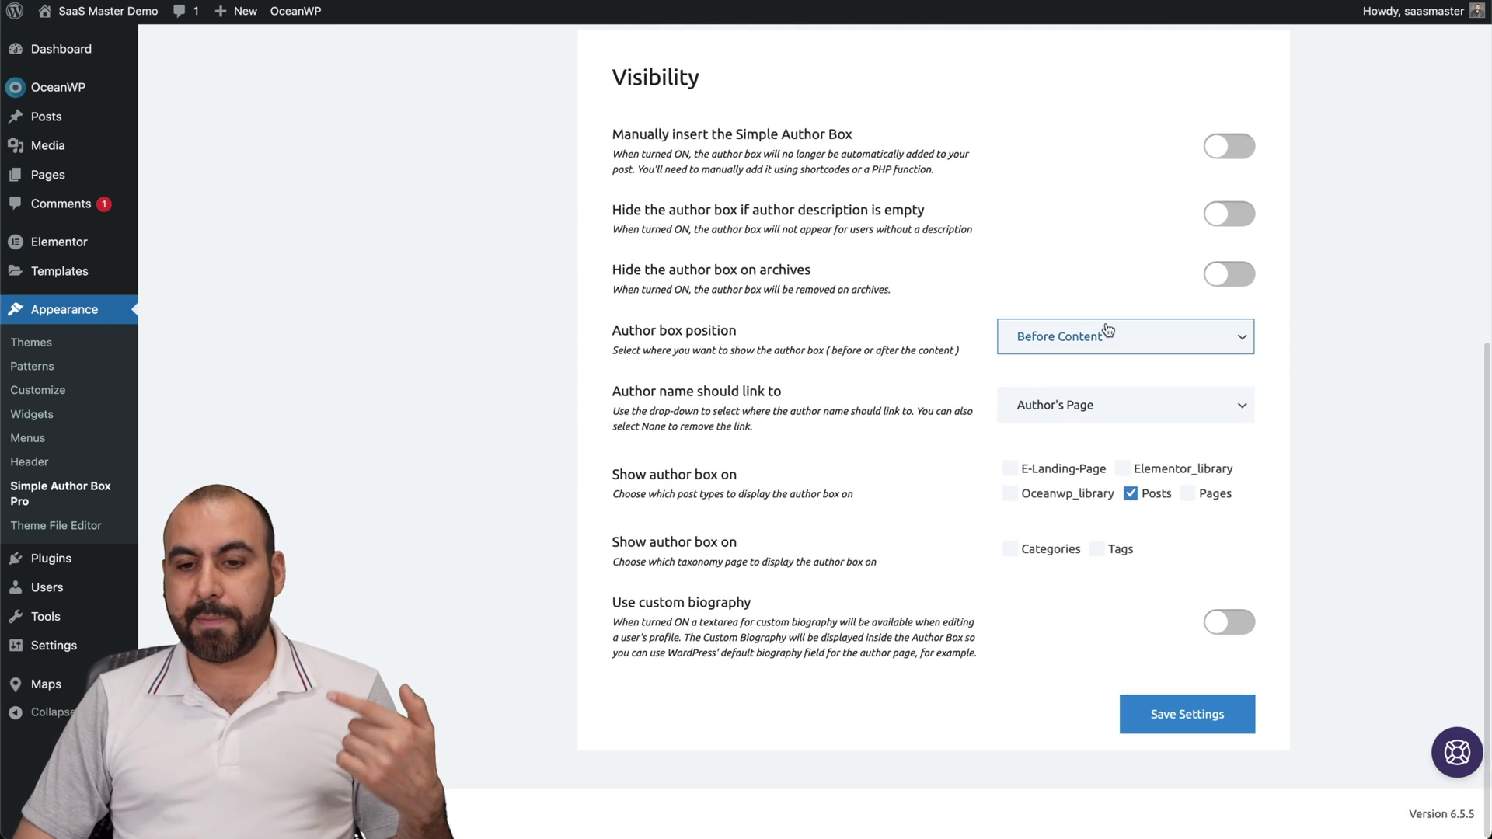
pyautogui.click(1103, 336)
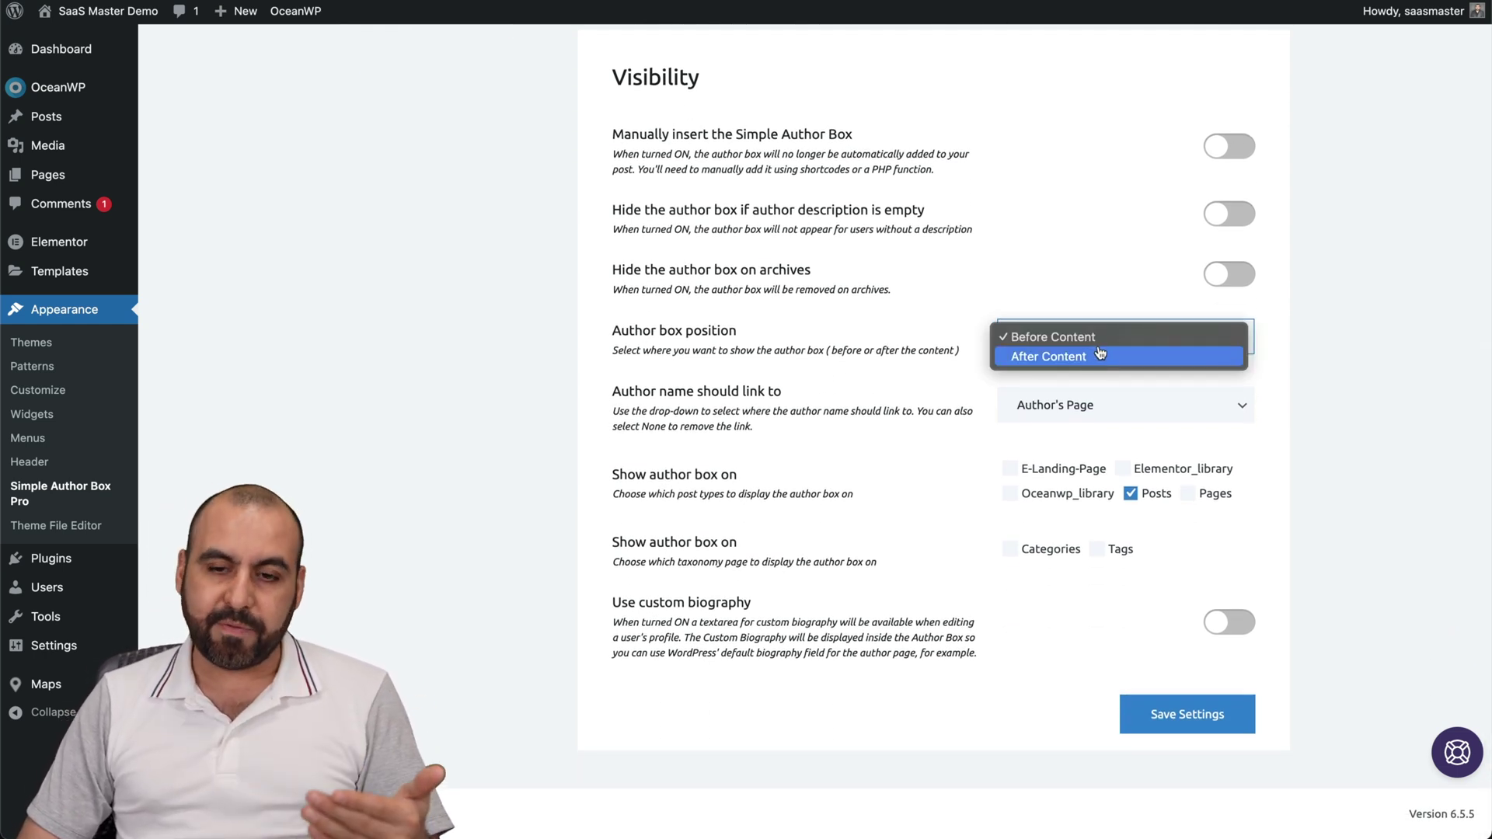
pyautogui.click(871, 375)
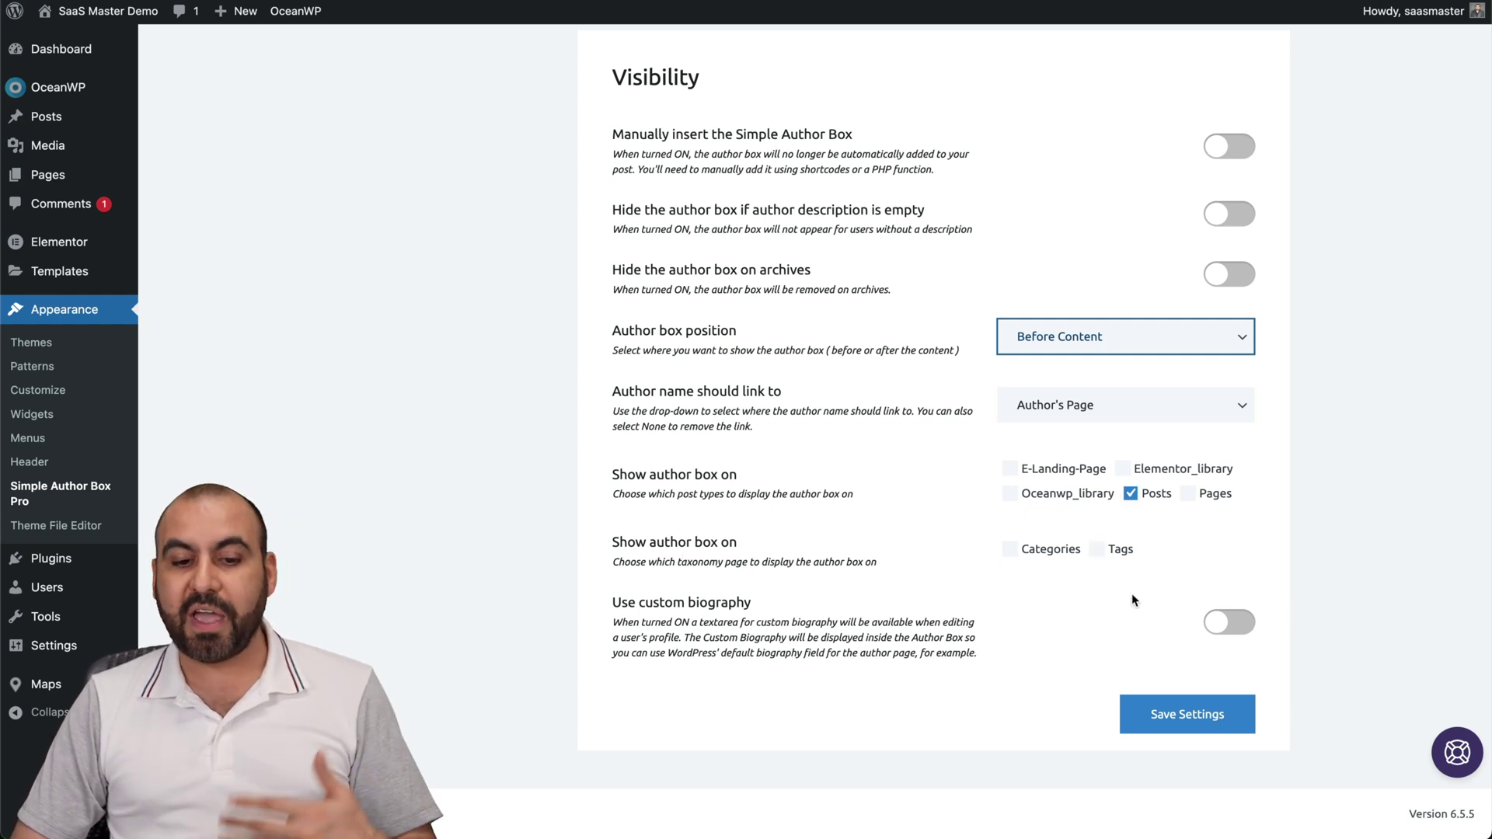
pyautogui.click(1228, 633)
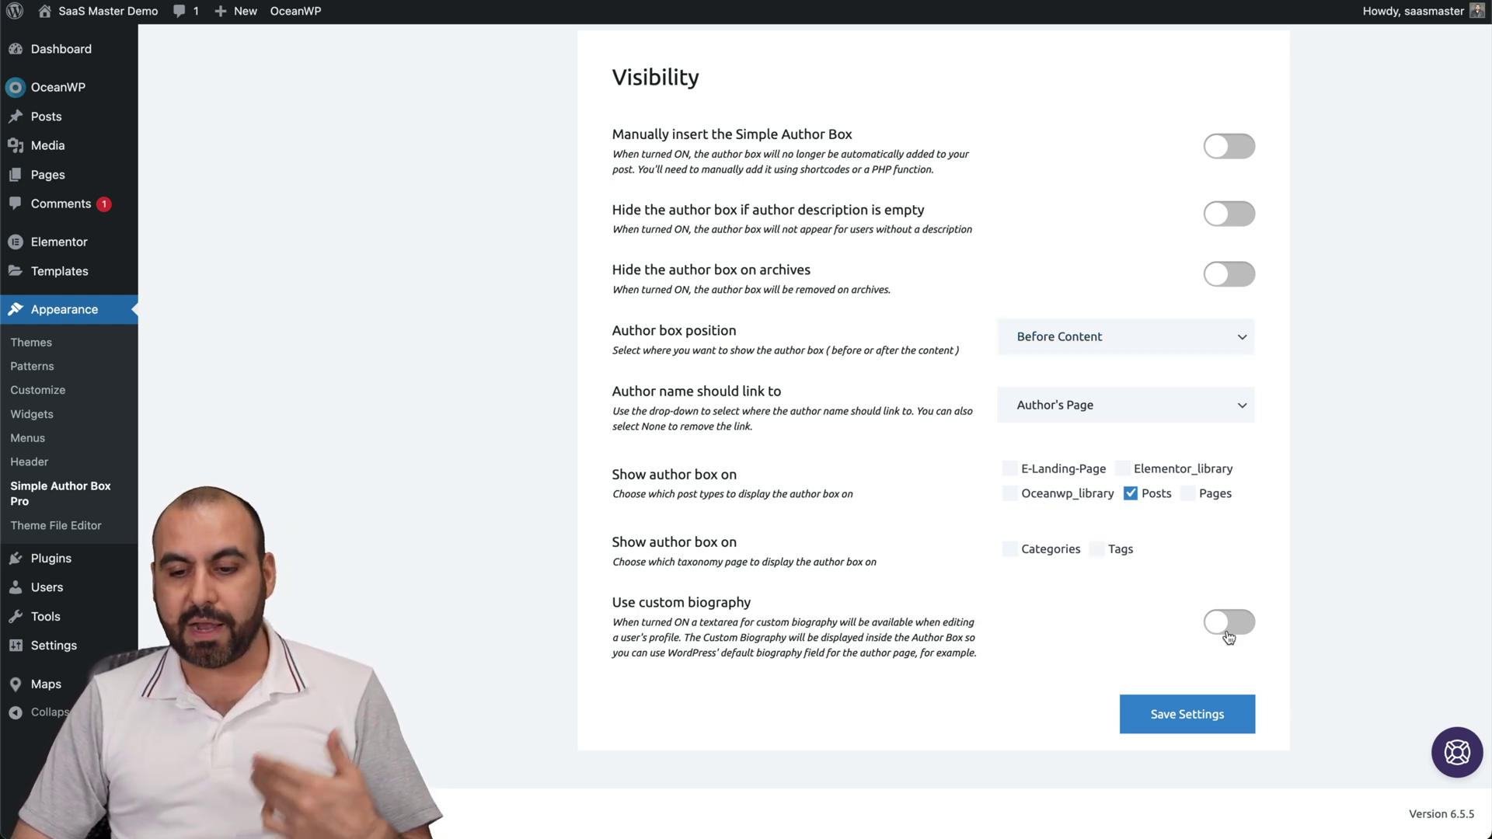
pyautogui.click(1234, 634)
pyautogui.click(1189, 714)
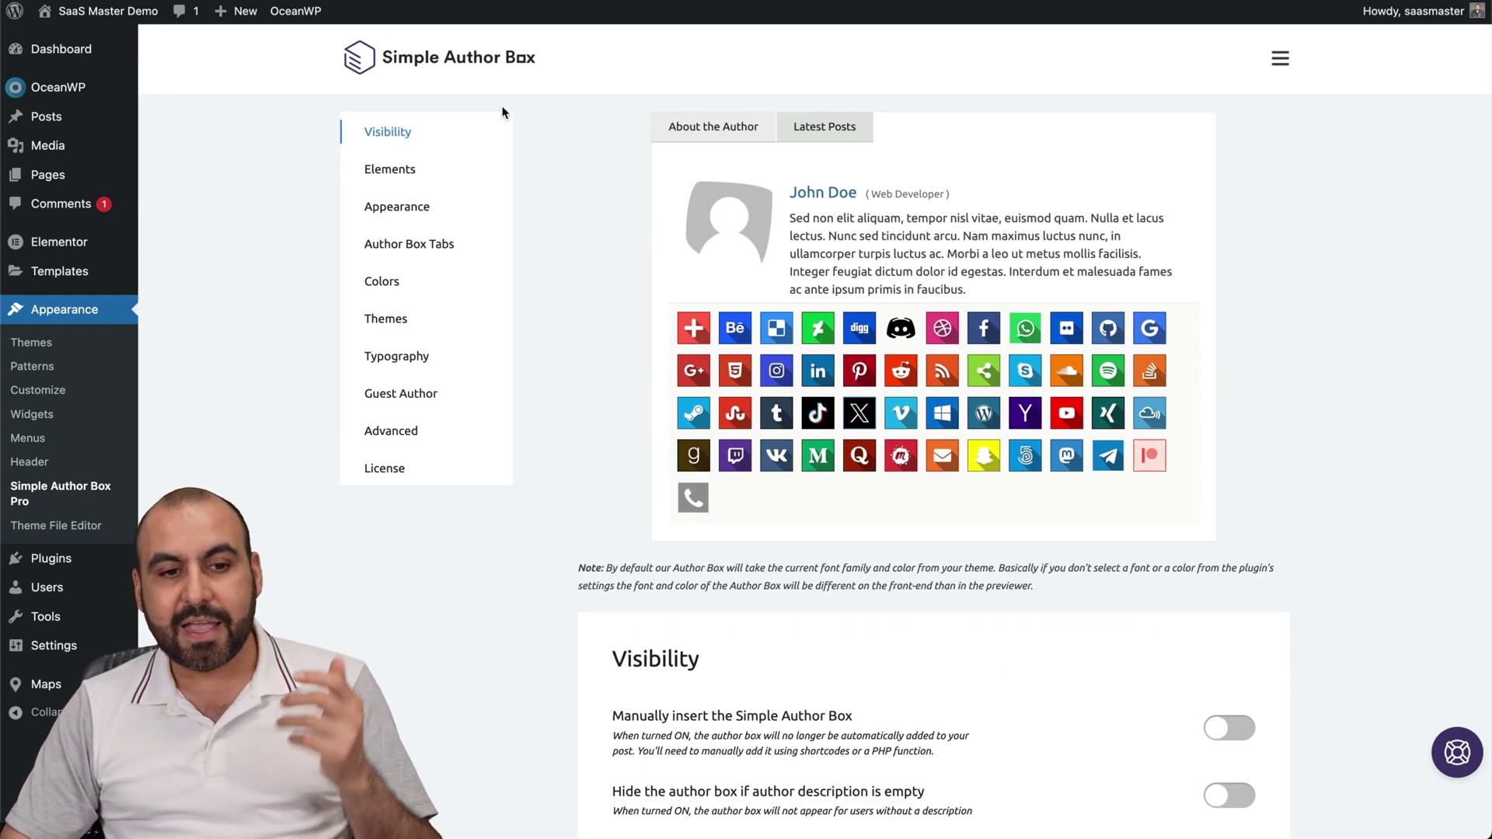
# - Look over the Elements toggles, then move on to the Appearance settings
pyautogui.click(408, 175)
pyautogui.scroll(-3, 907, 534)
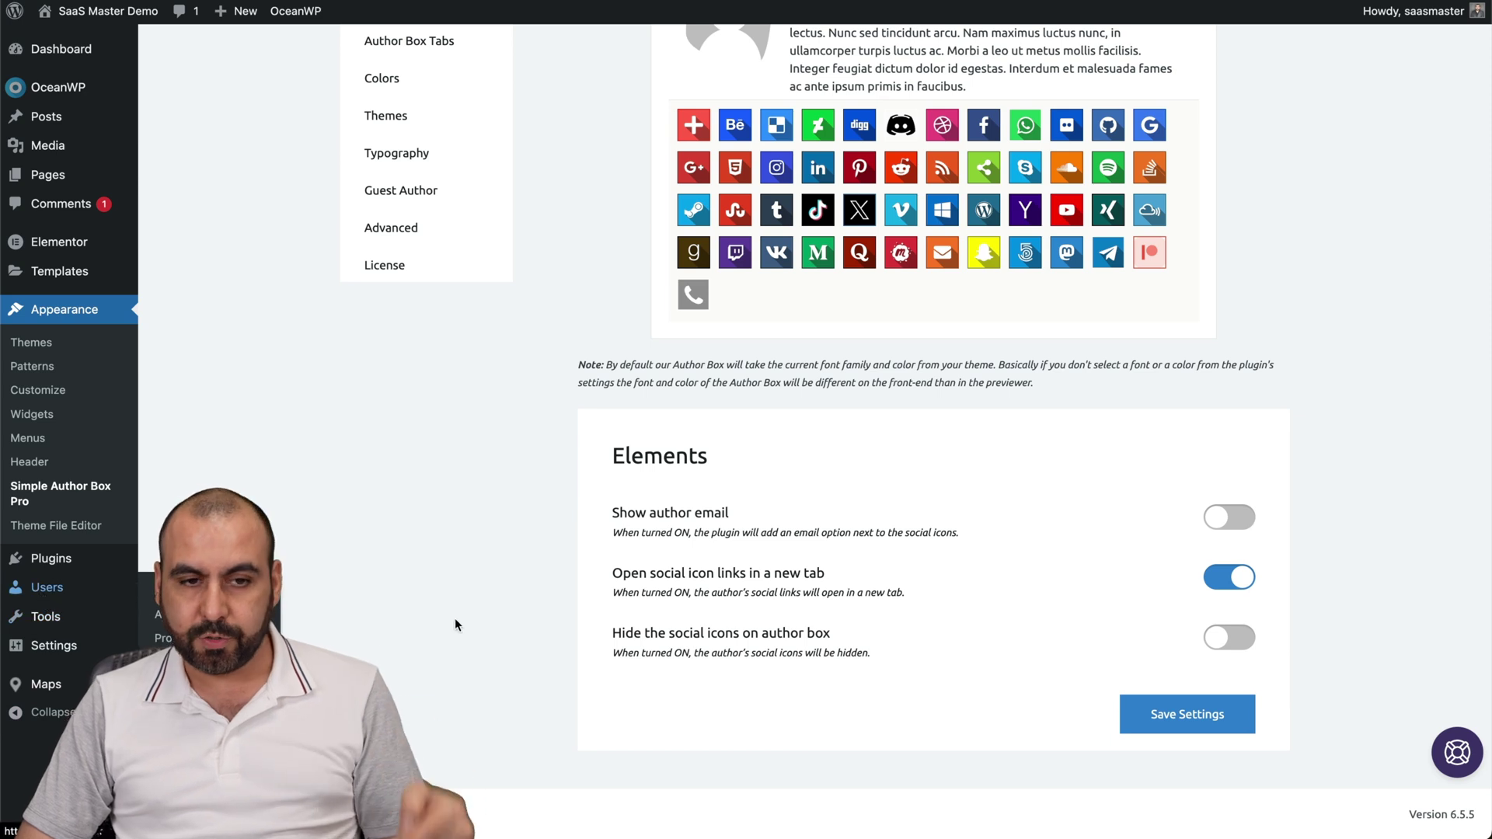
pyautogui.scroll(3, 454, 617)
pyautogui.click(397, 206)
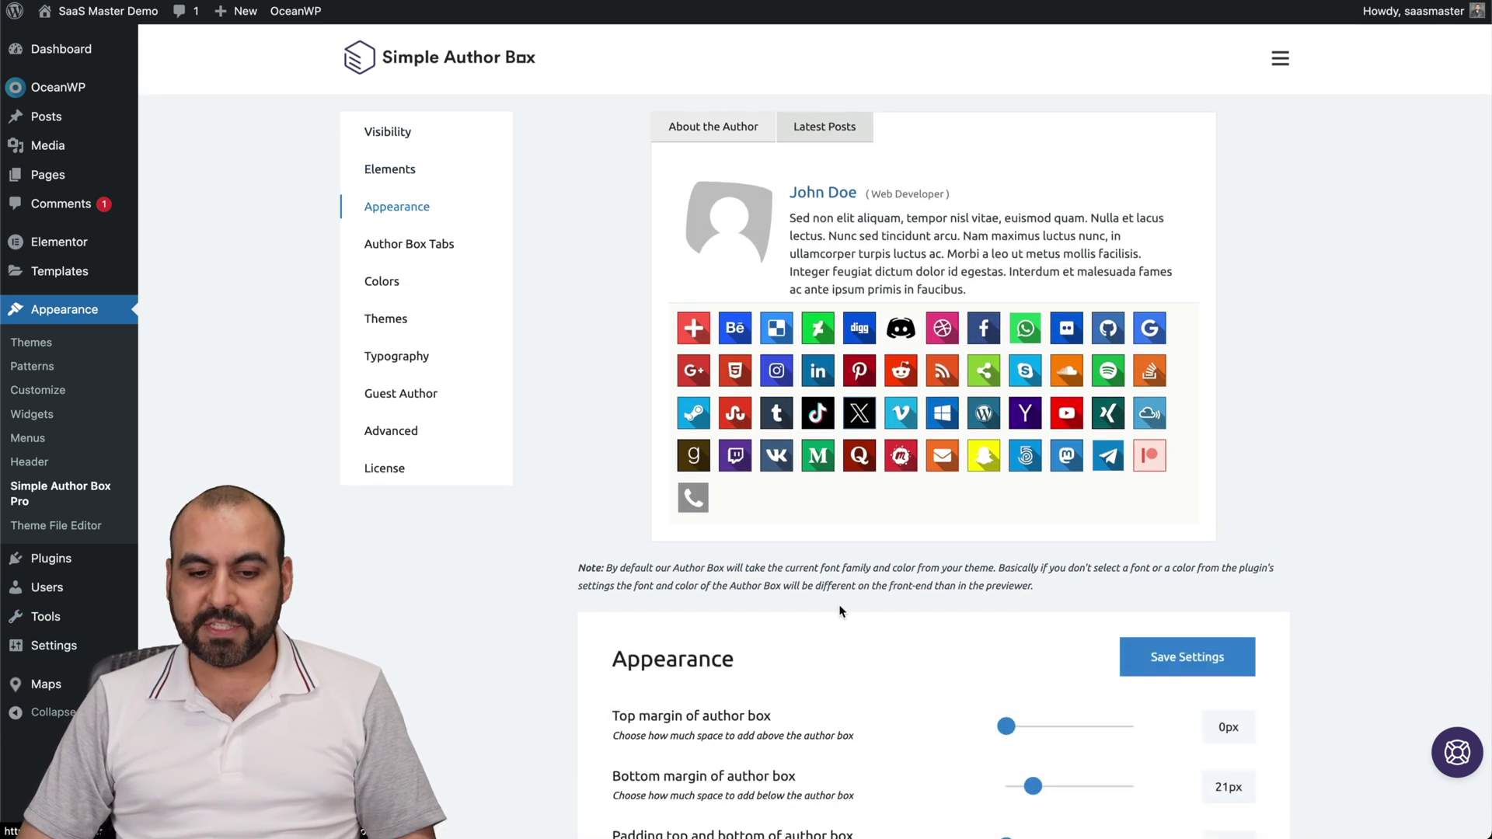
# - Keep Fancy as the author avatar image style and scroll down to the avatar hover options
pyautogui.scroll(-5, 840, 612)
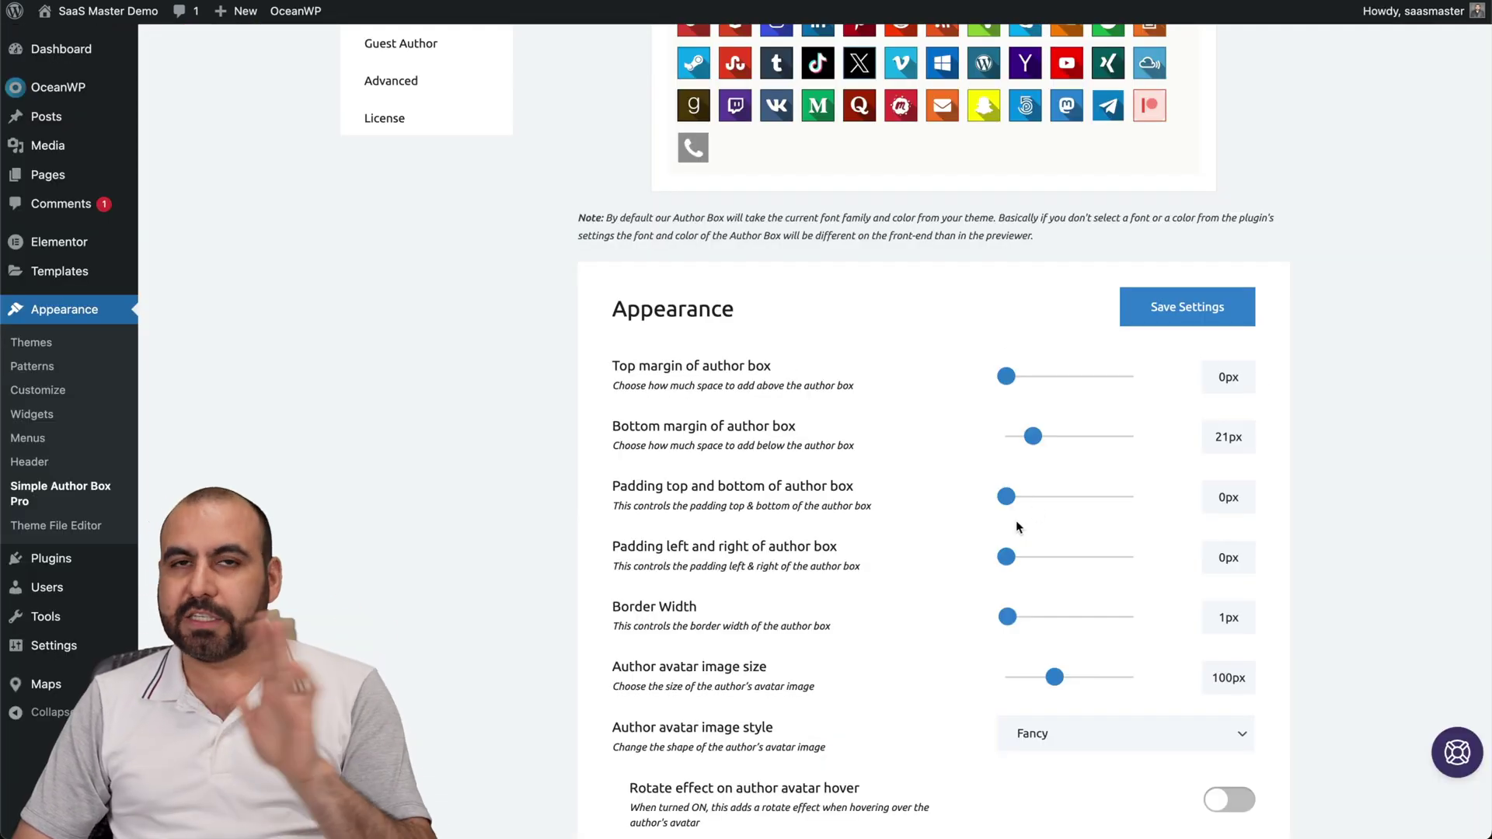
pyautogui.scroll(-5, 1016, 528)
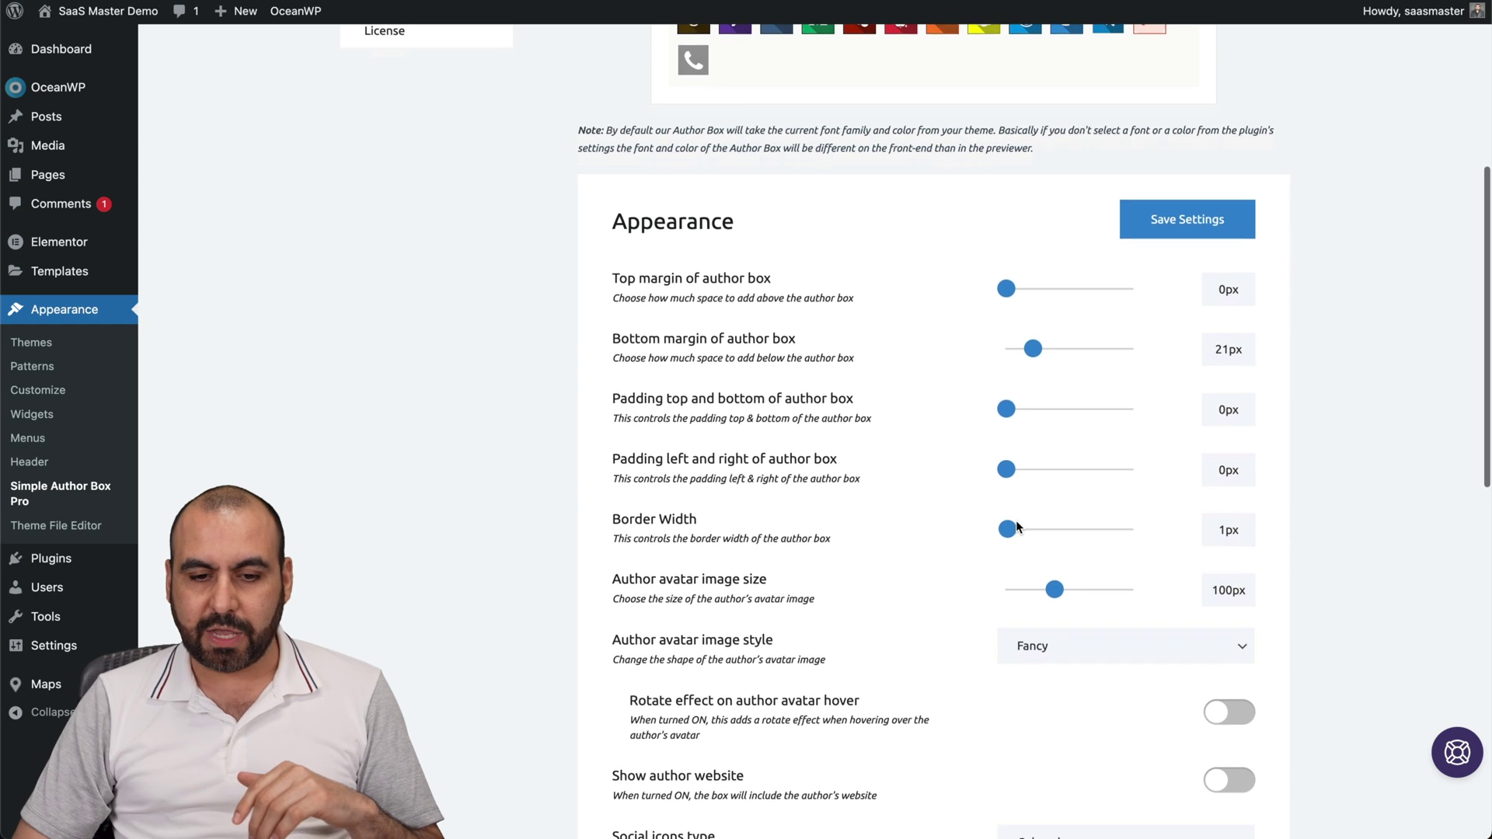
pyautogui.scroll(-2, 979, 497)
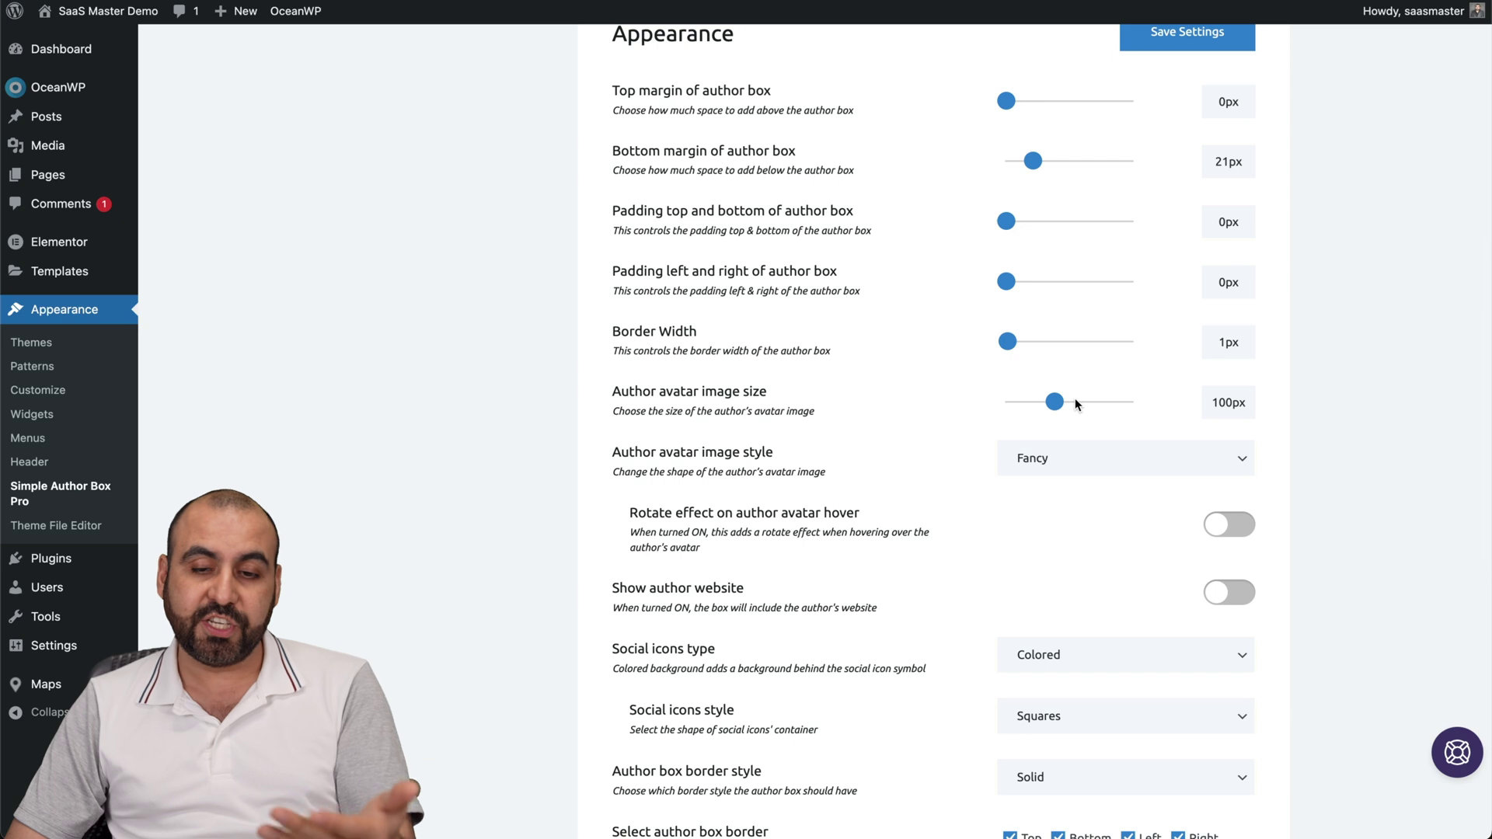
pyautogui.scroll(15, 894, 311)
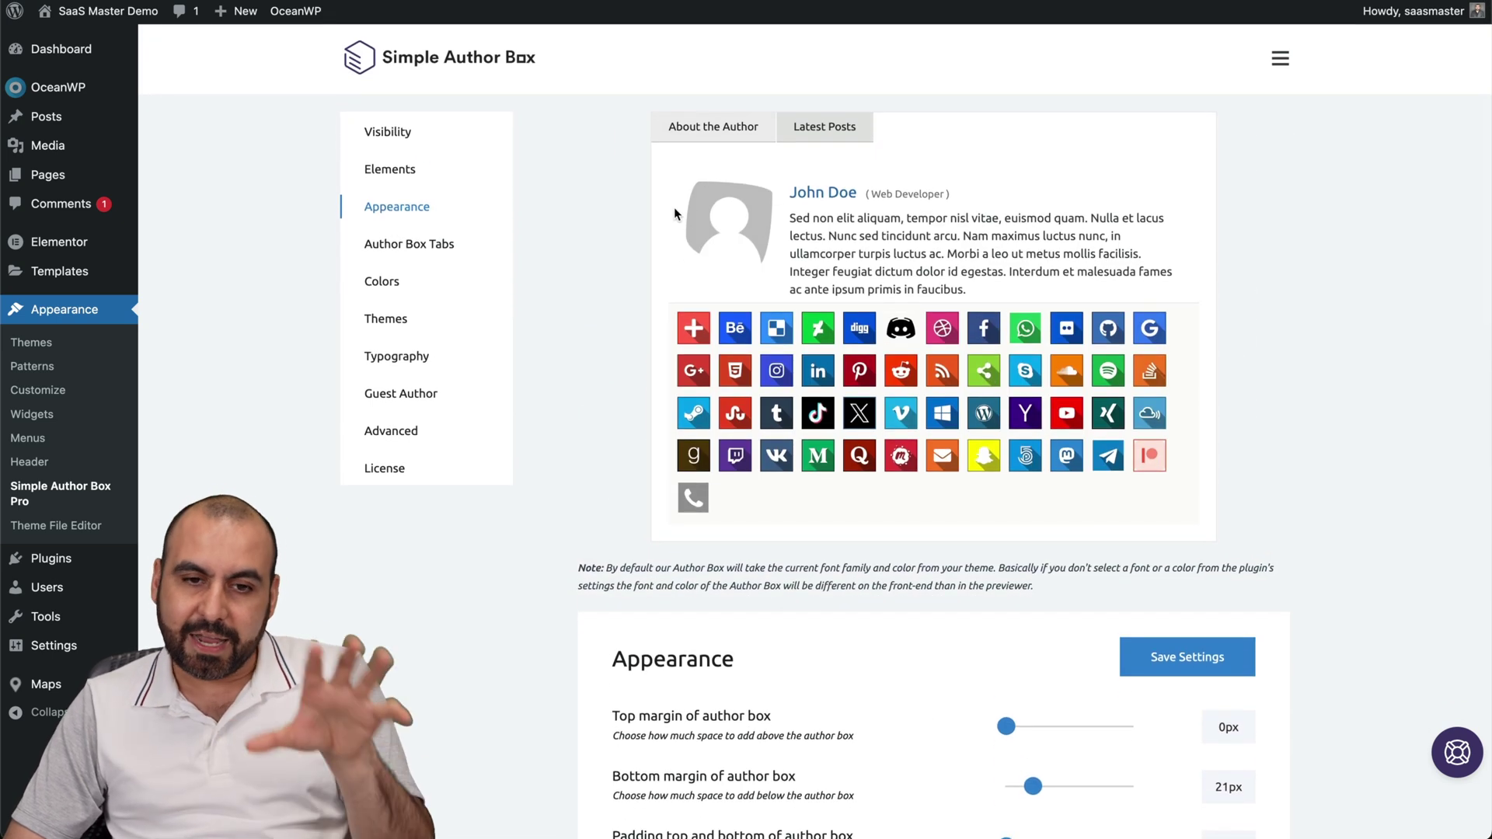
pyautogui.scroll(-15, 674, 206)
pyautogui.click(1091, 247)
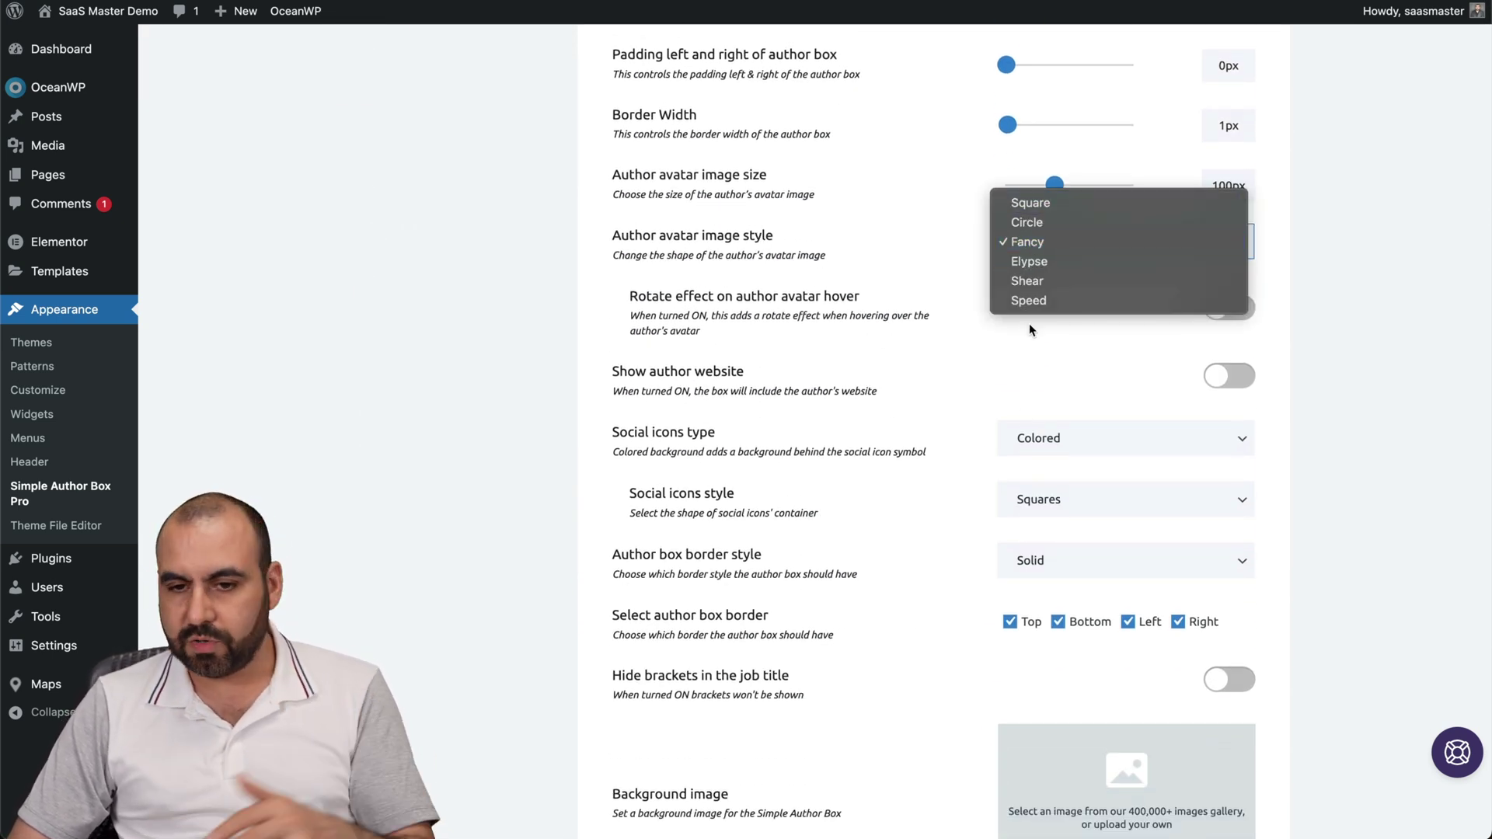
pyautogui.click(941, 373)
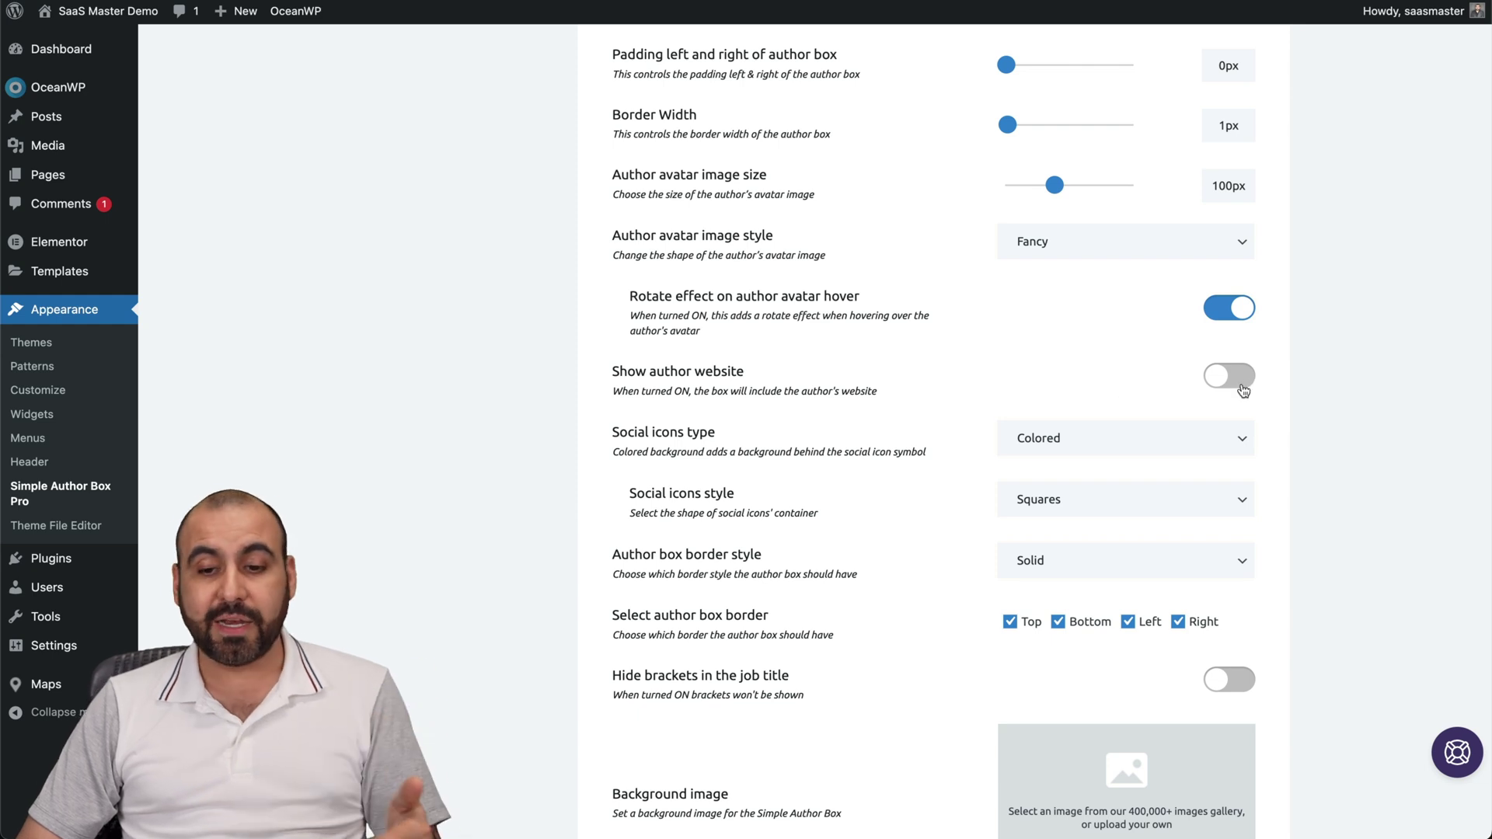
pyautogui.scroll(-3, 1172, 466)
pyautogui.scroll(-3, 854, 296)
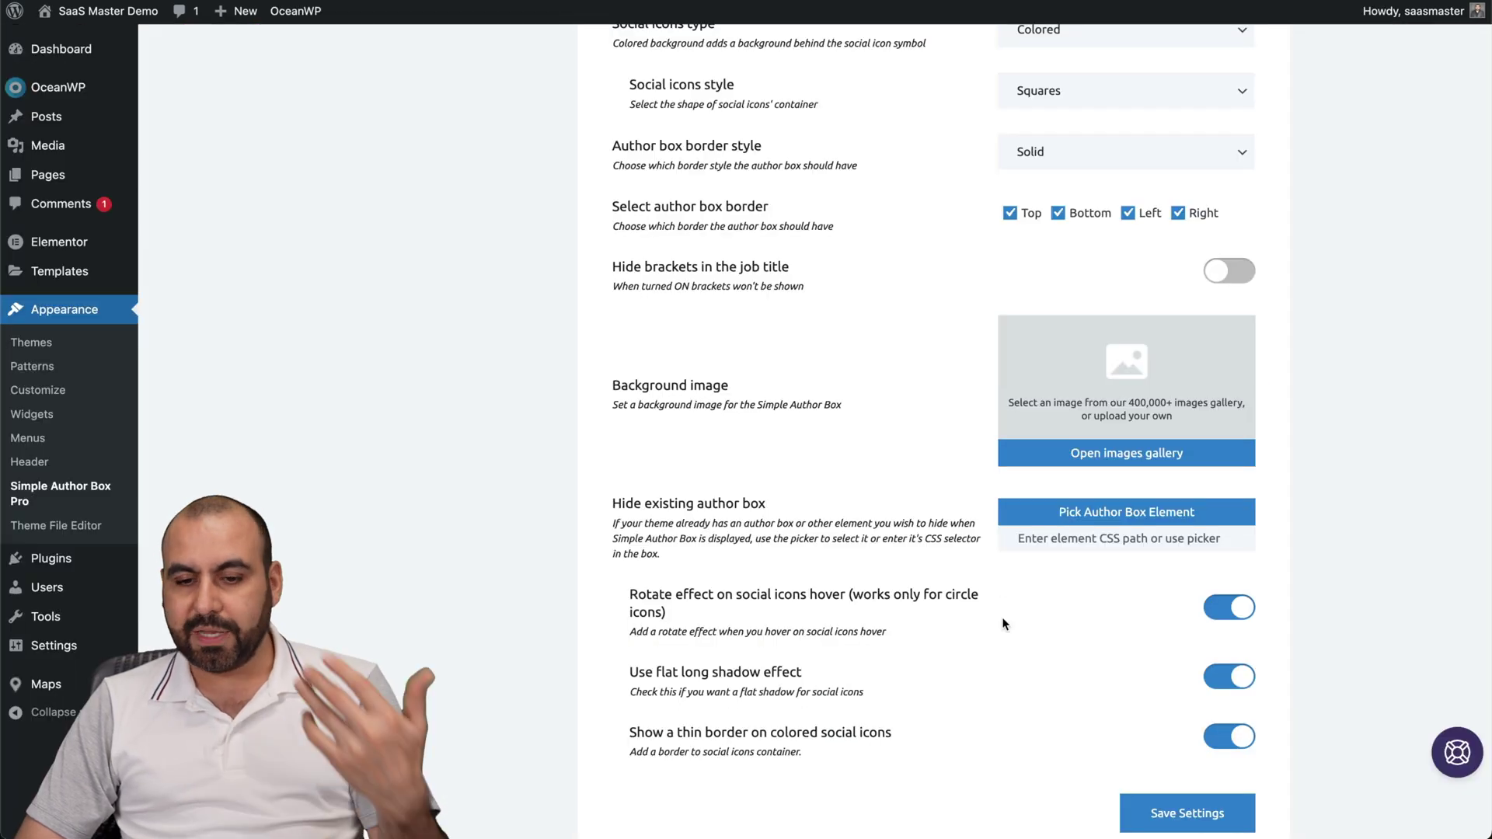
# - Switch off 'Use flat long shadow effect' for the social icons and save the Appearance settings
pyautogui.scroll(-2, 1002, 624)
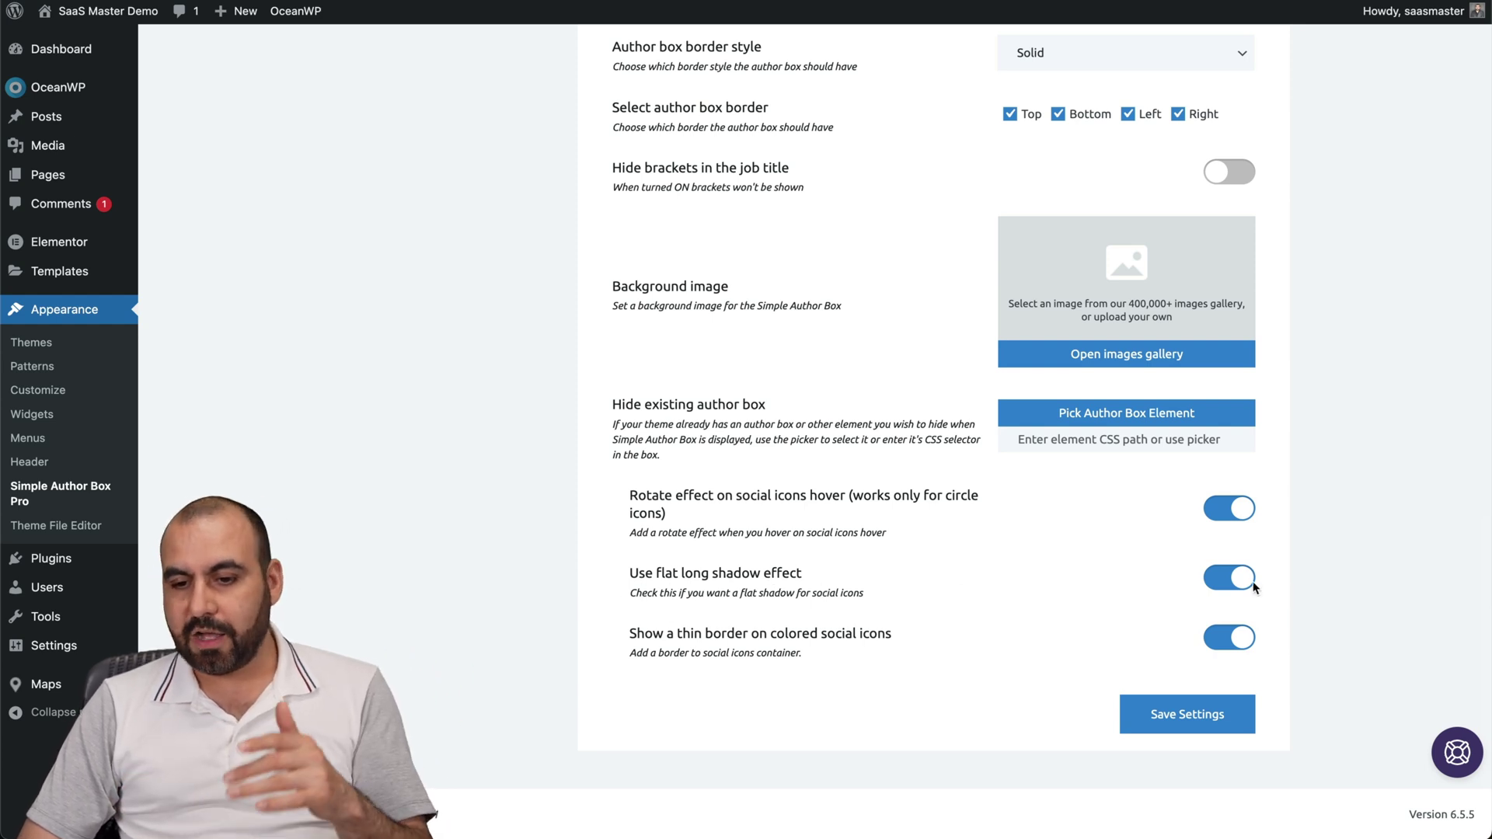
pyautogui.click(1218, 579)
pyautogui.scroll(15, 1116, 577)
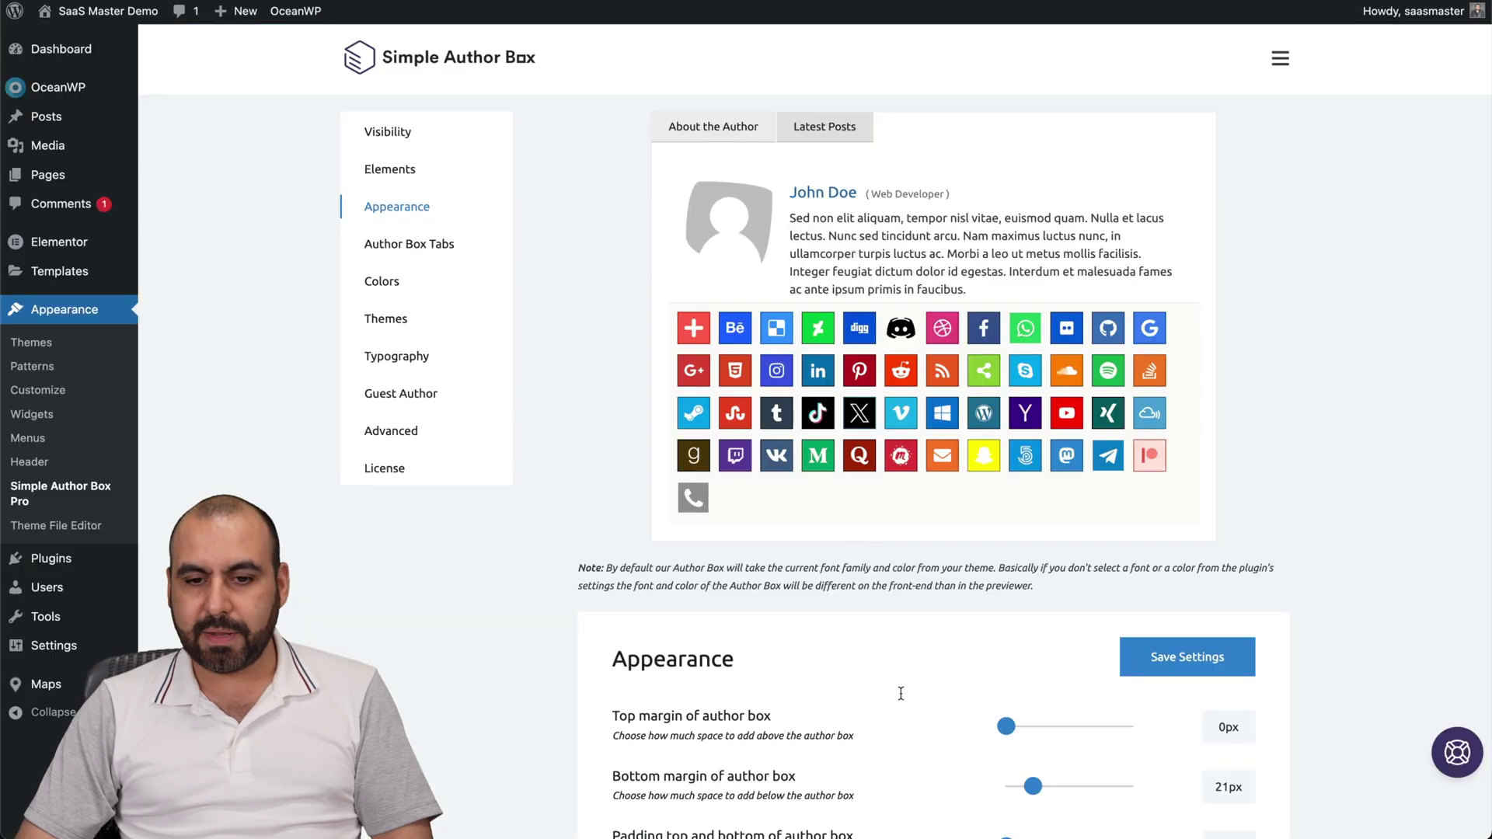
pyautogui.scroll(-15, 893, 700)
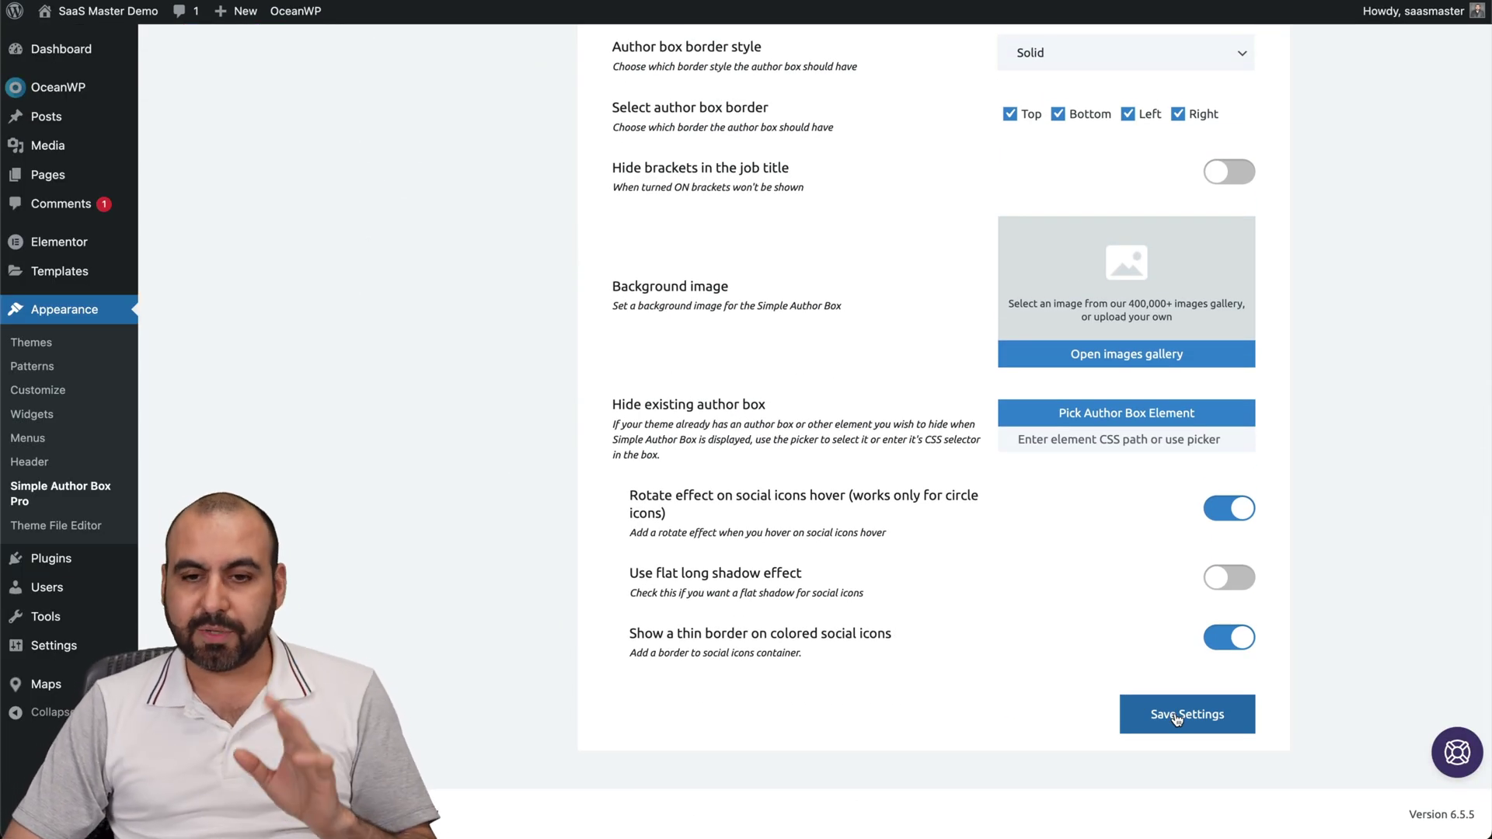
pyautogui.click(1176, 716)
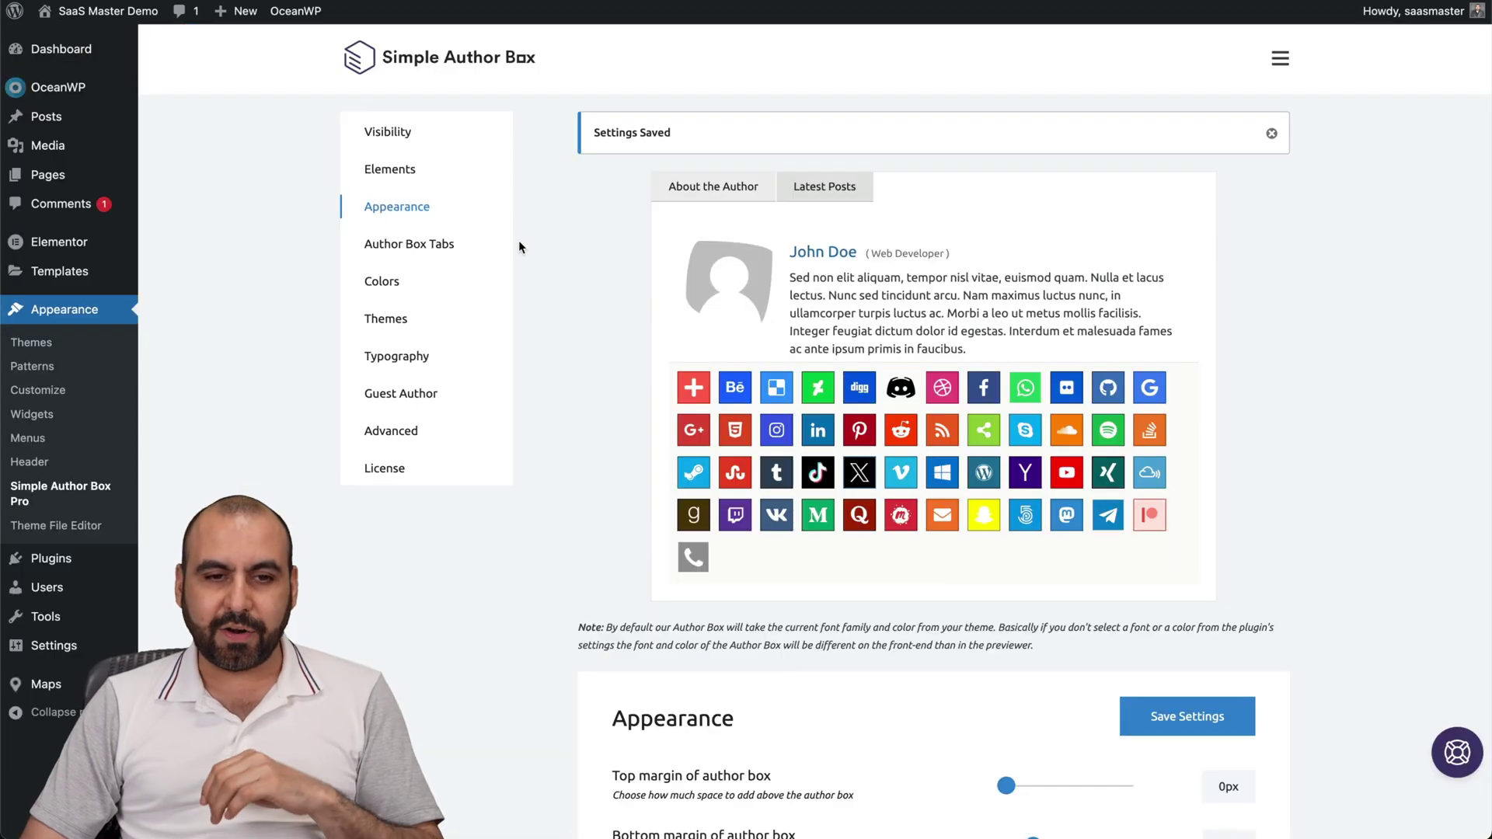
# - Preview the Latest Posts tab in the Author Box Tabs preview
pyautogui.scroll(-3, 628, 525)
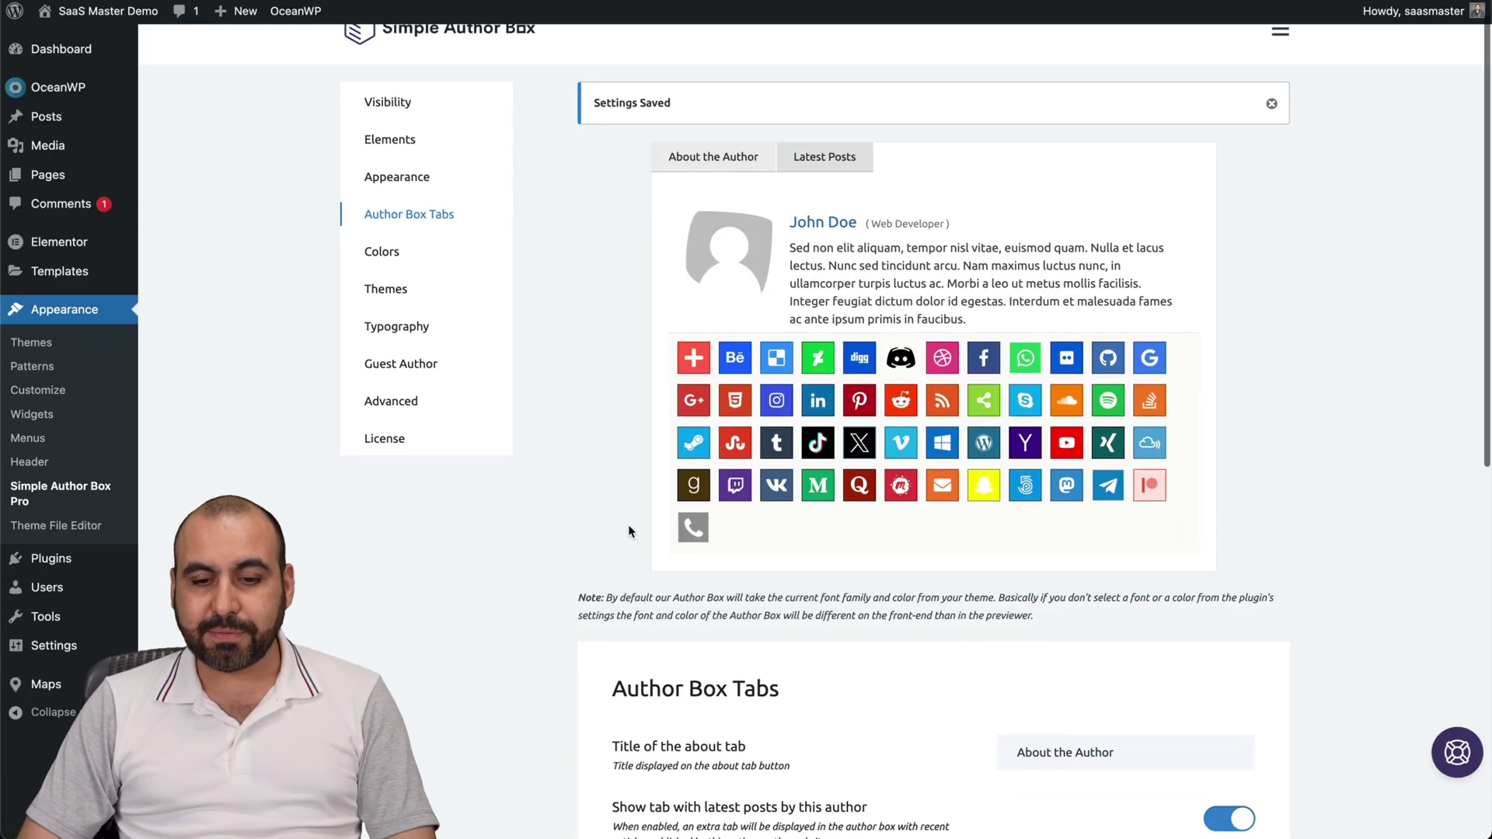
pyautogui.scroll(3, 627, 524)
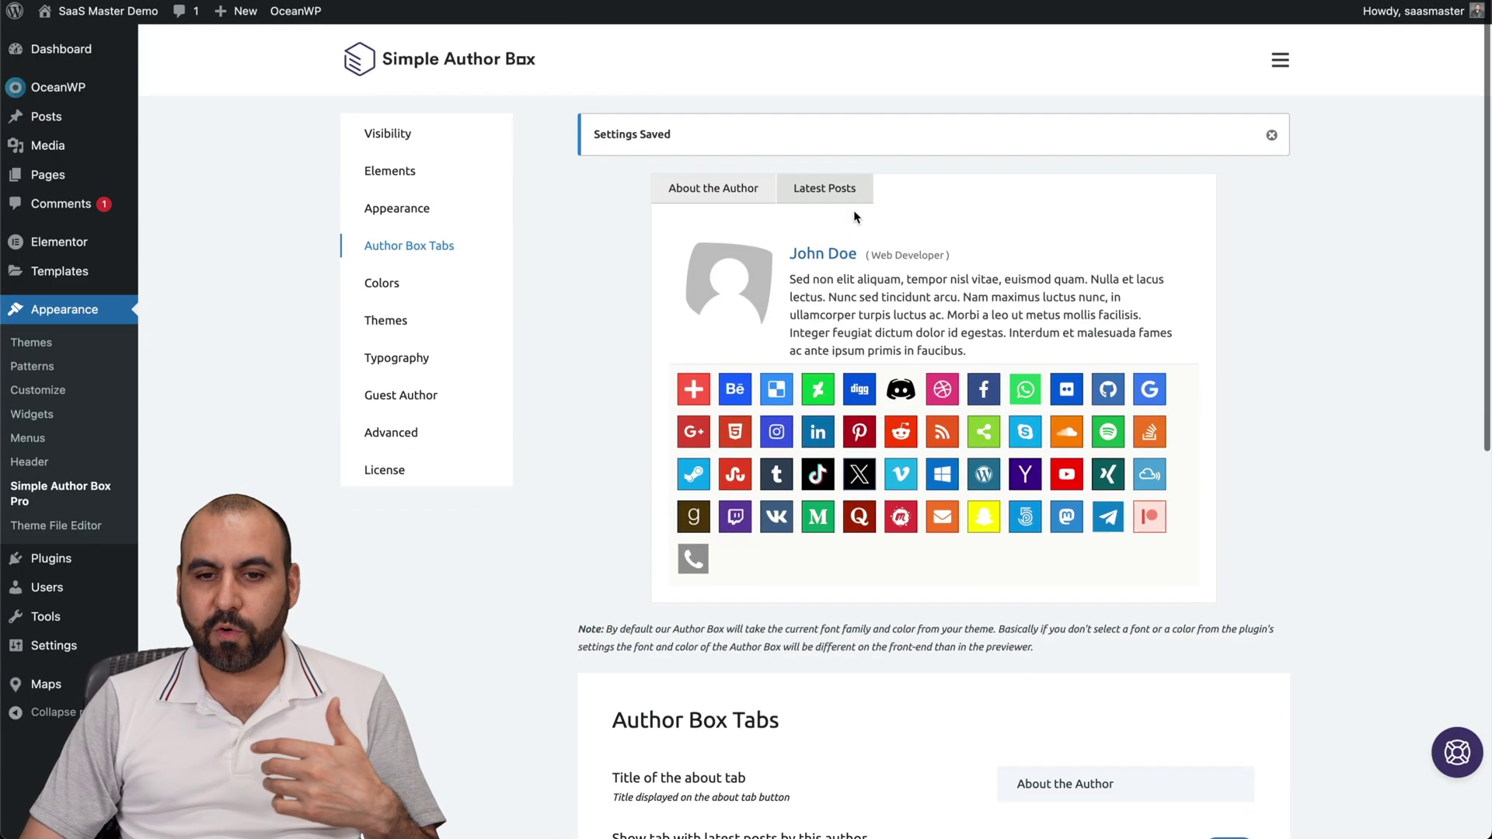
pyautogui.click(843, 191)
pyautogui.click(726, 190)
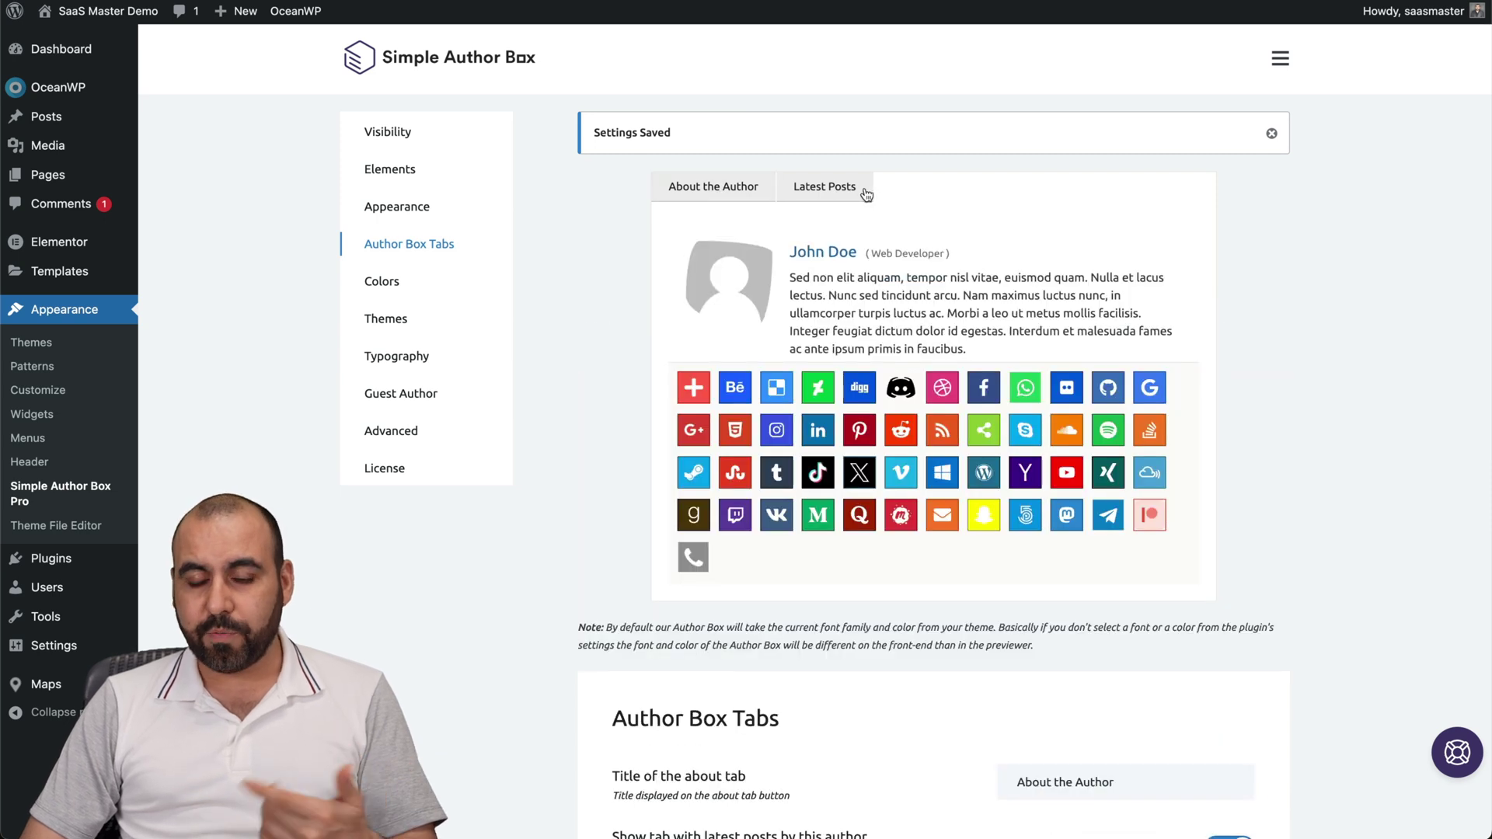
# - Check the About the Author tab title and save the tab settings
pyautogui.scroll(-5, 887, 323)
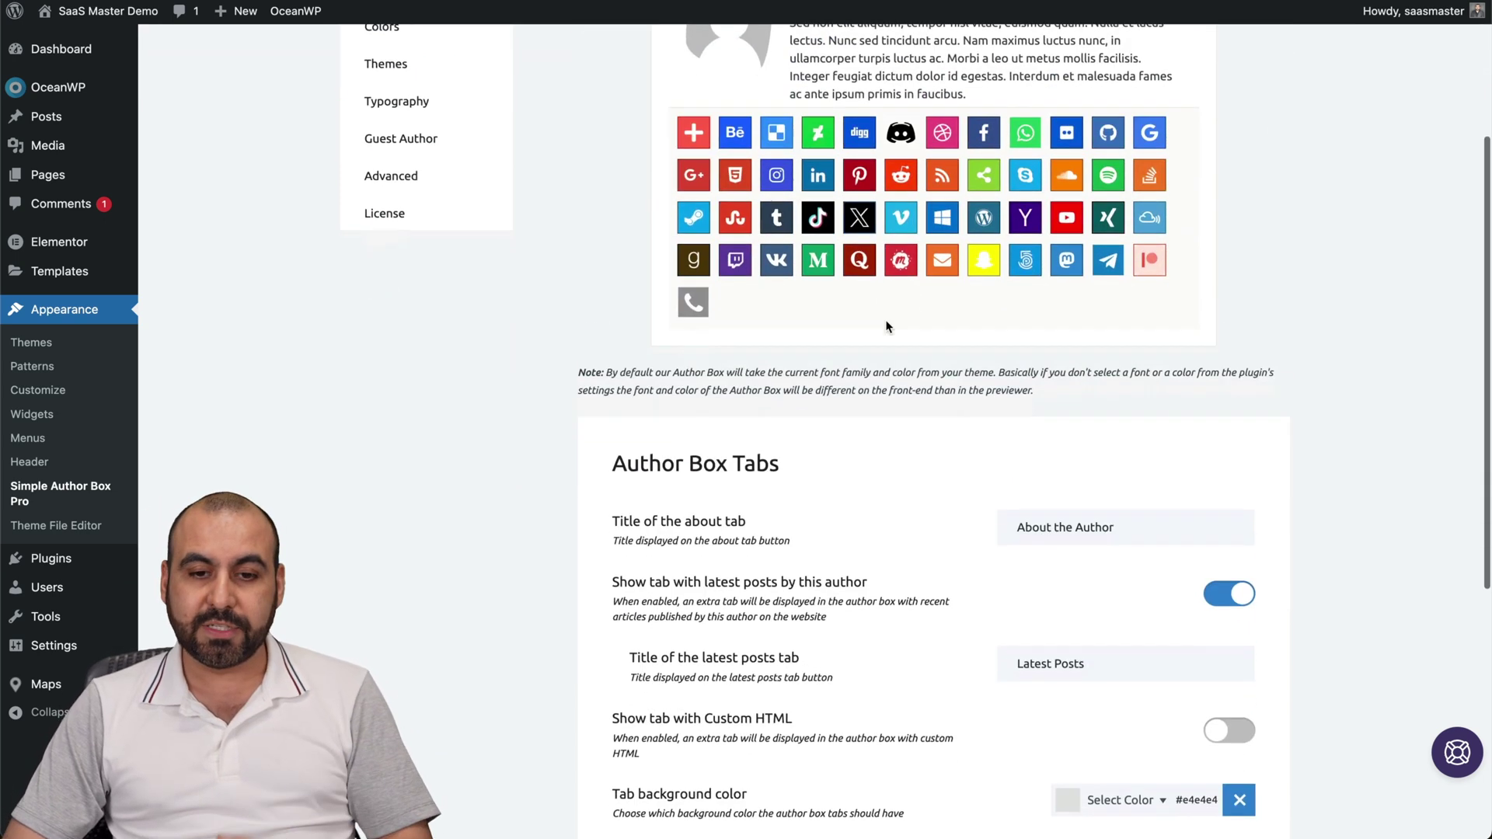
pyautogui.scroll(-1, 885, 319)
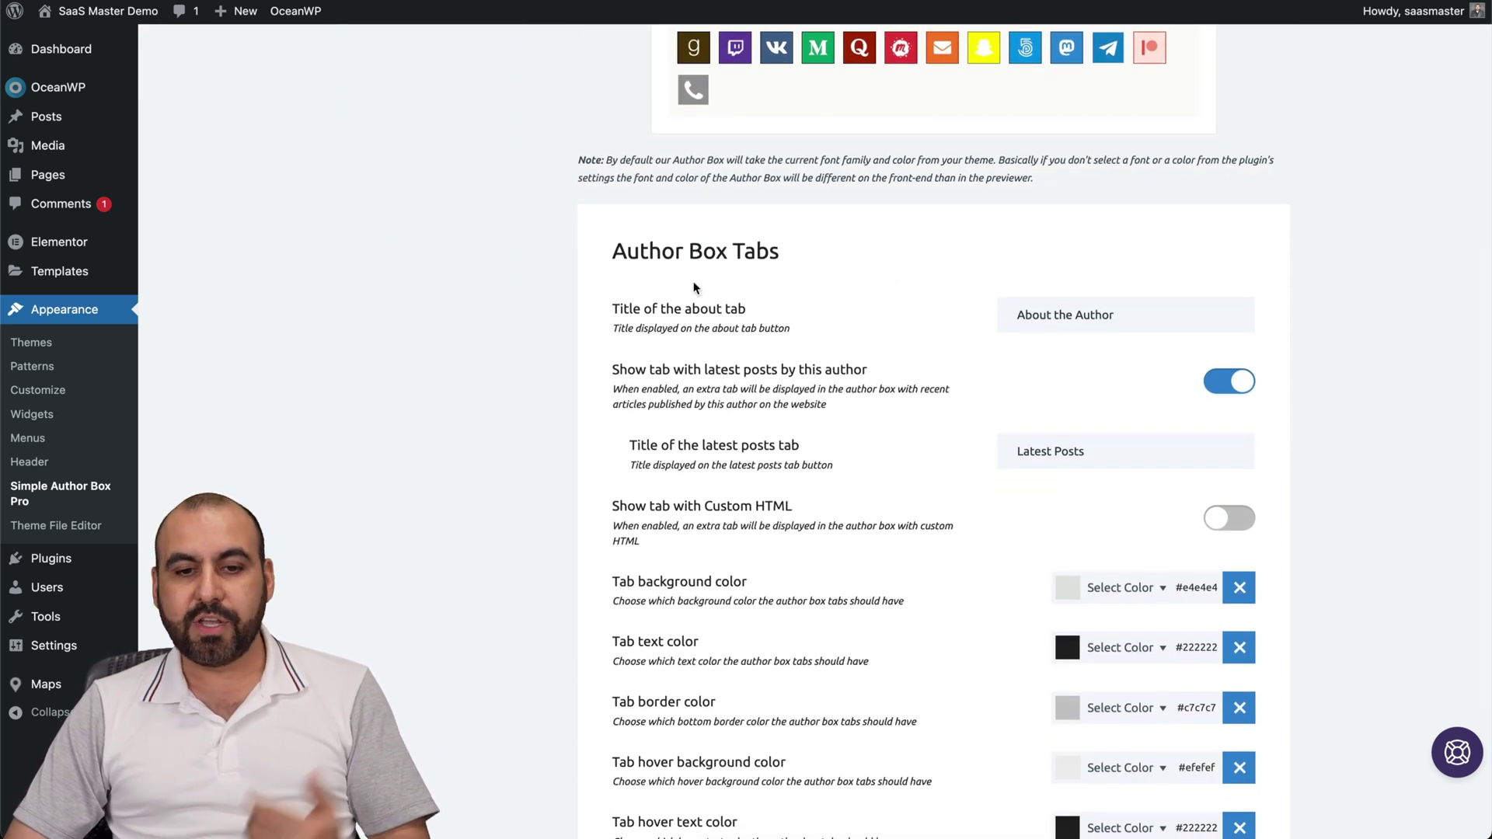
pyautogui.click(1199, 316)
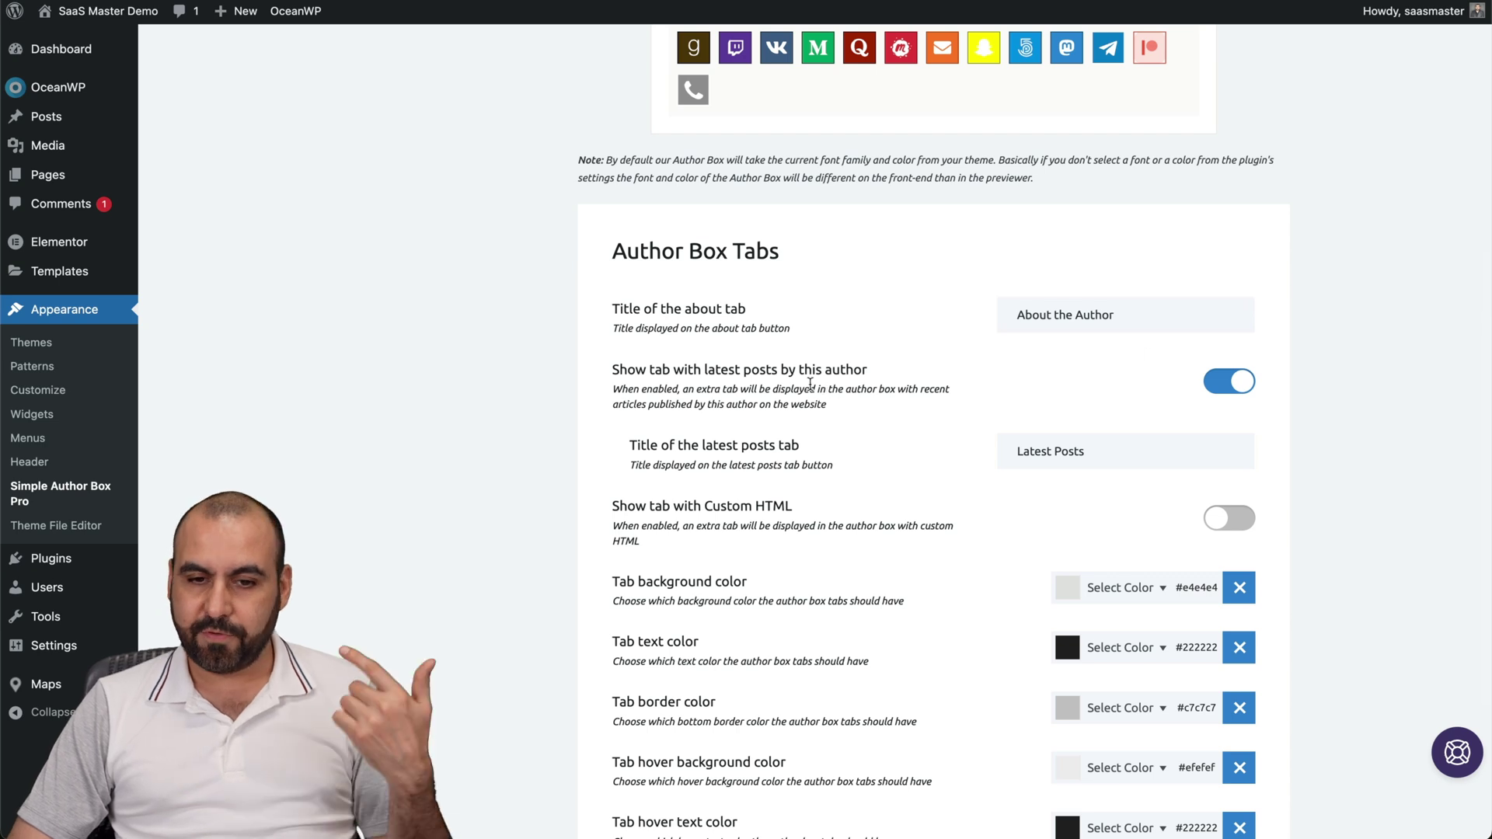
pyautogui.scroll(-2, 1149, 337)
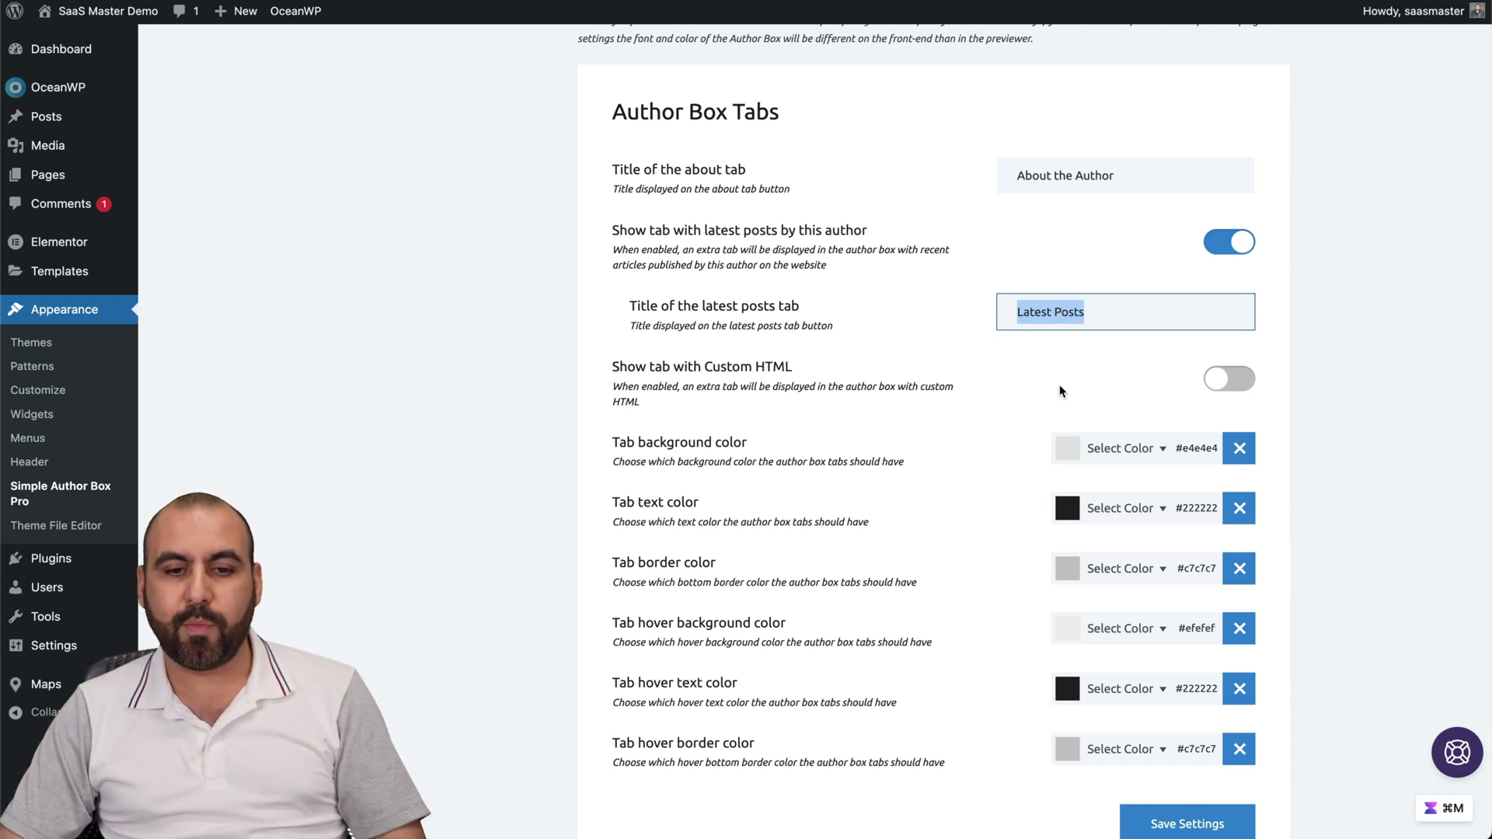
pyautogui.scroll(-1, 1061, 391)
pyautogui.press('Return')
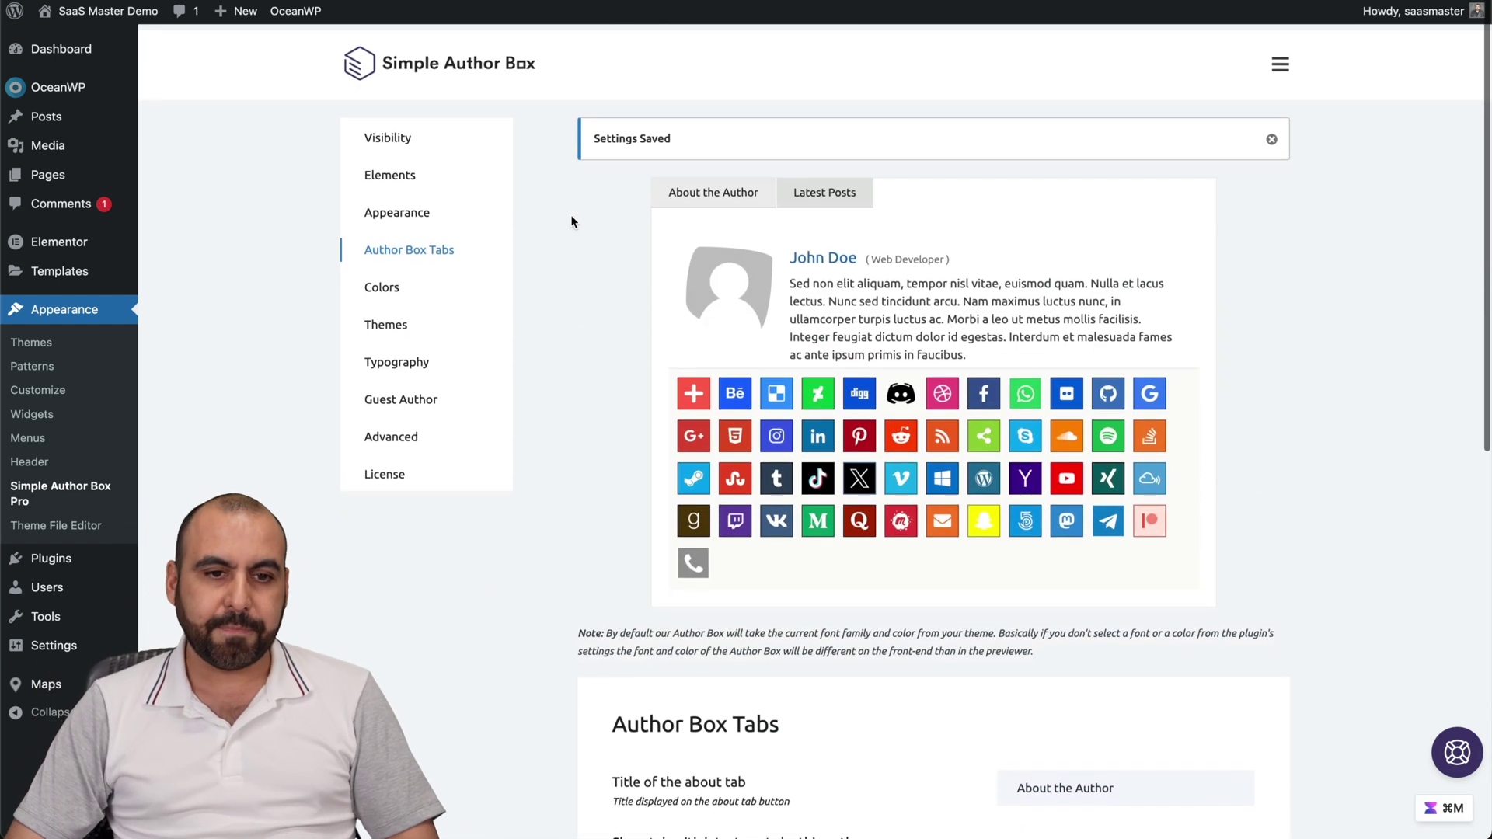
# - Open the Colors settings and scroll through them
pyautogui.click(394, 283)
pyautogui.scroll(-7, 753, 539)
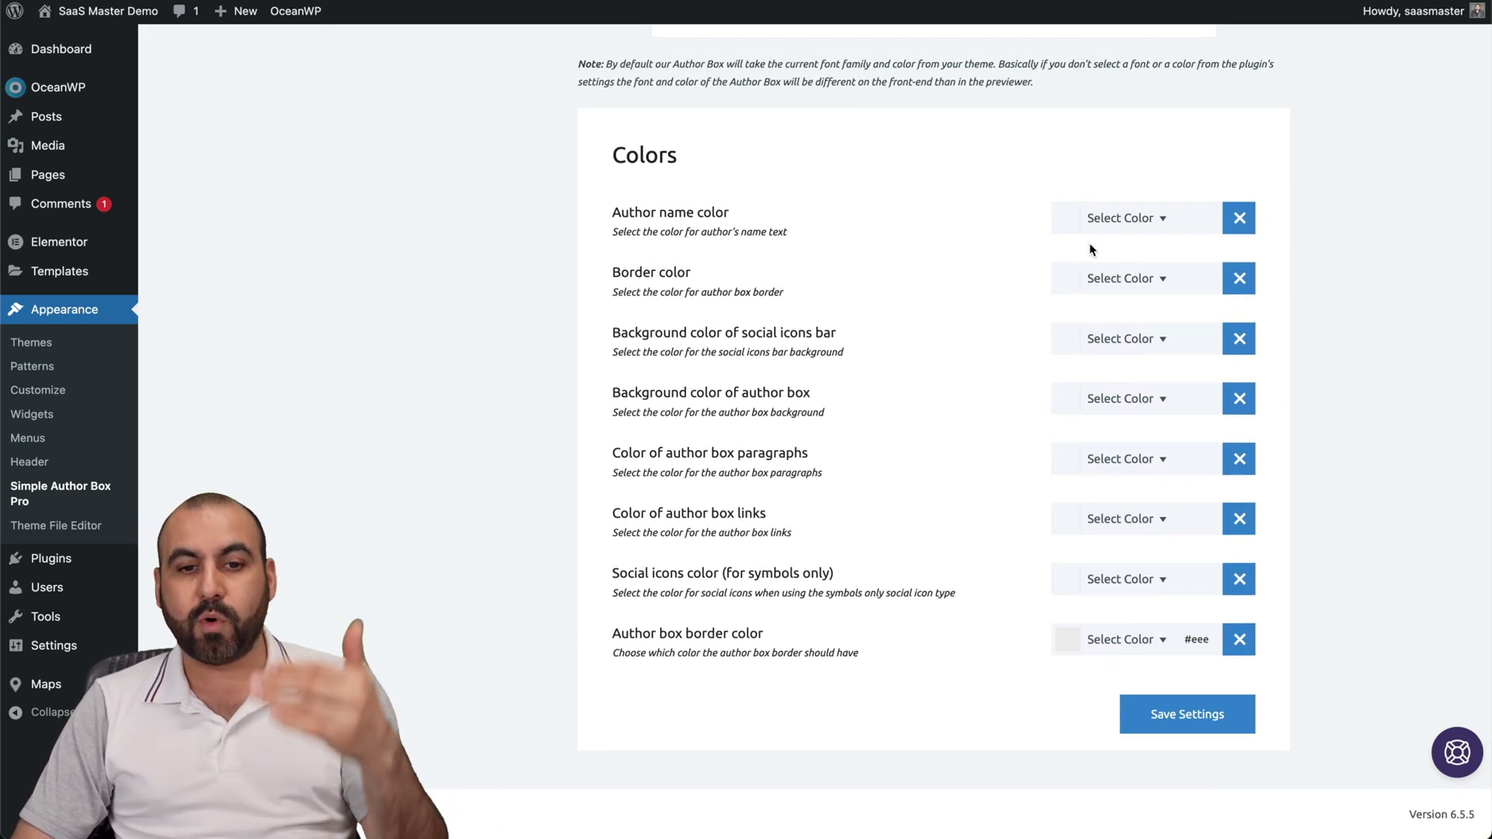
pyautogui.scroll(8, 1110, 670)
# - Browse the Minimal and Default theme presets under Themes, then go to Typography
pyautogui.click(443, 330)
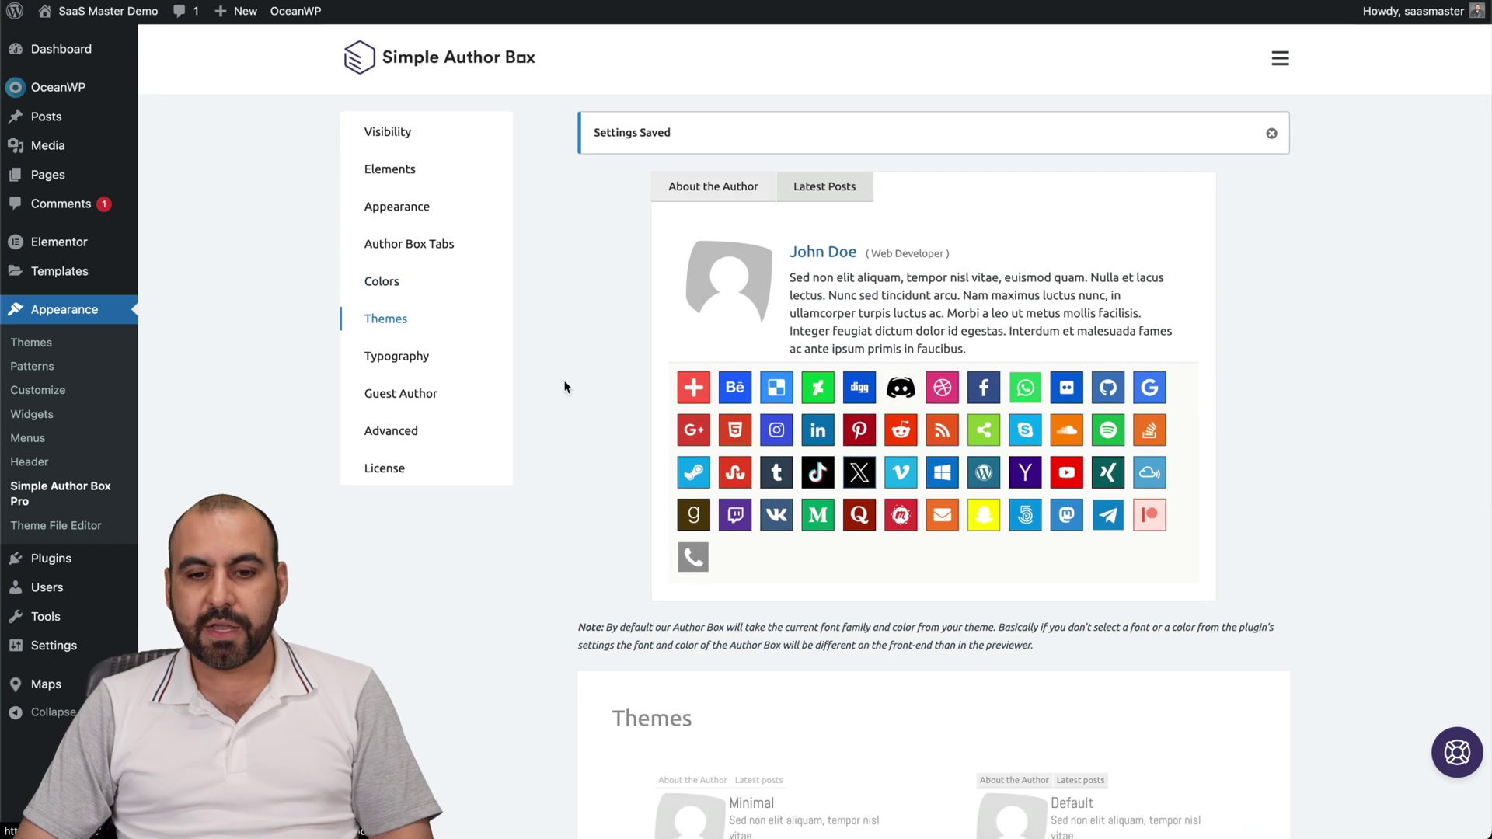
pyautogui.scroll(-5, 804, 547)
pyautogui.scroll(-8, 805, 548)
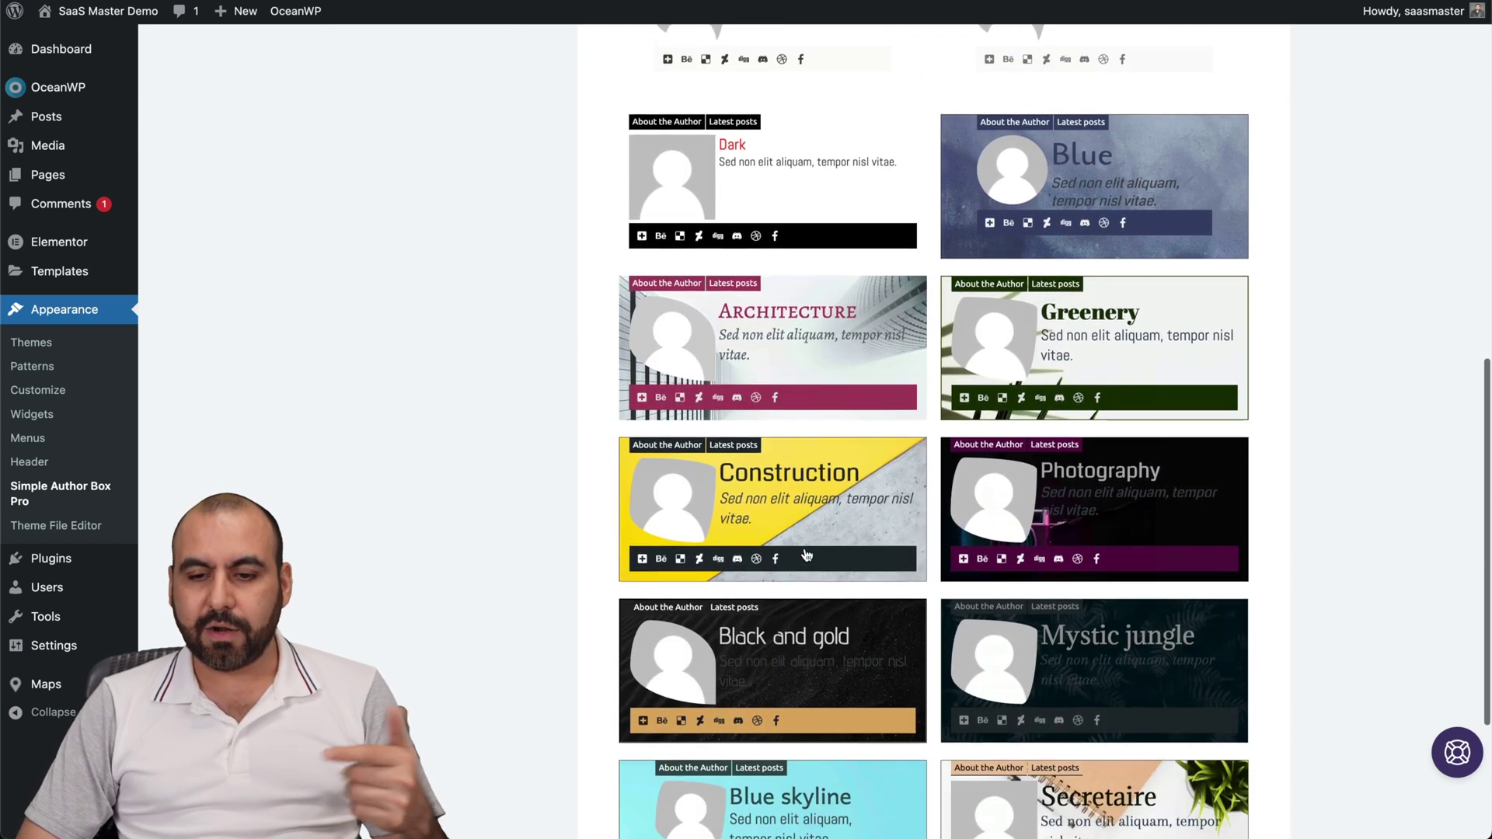
pyautogui.scroll(-3, 808, 544)
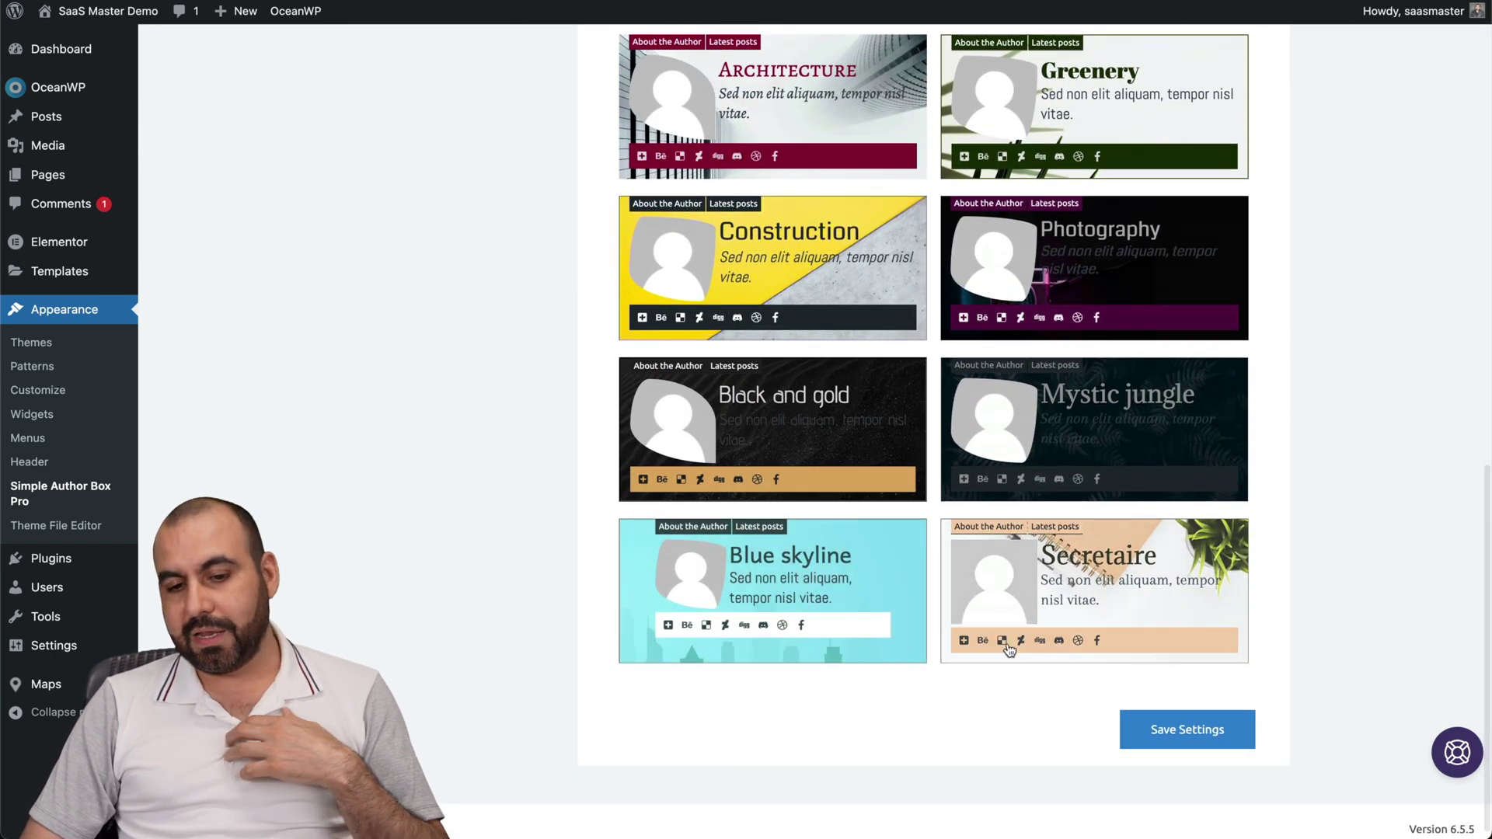
pyautogui.scroll(3, 942, 584)
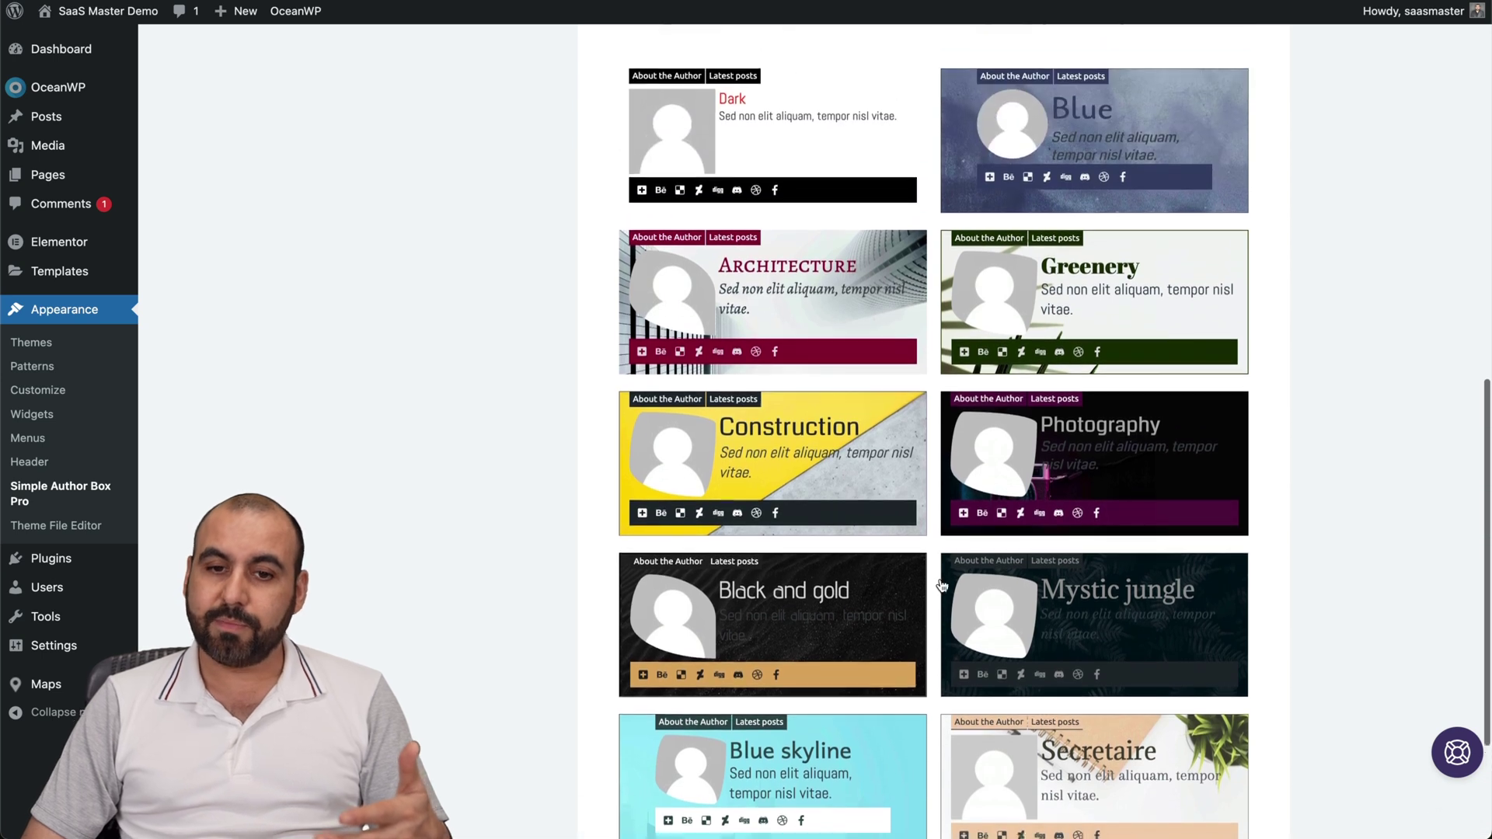
pyautogui.scroll(12, 942, 584)
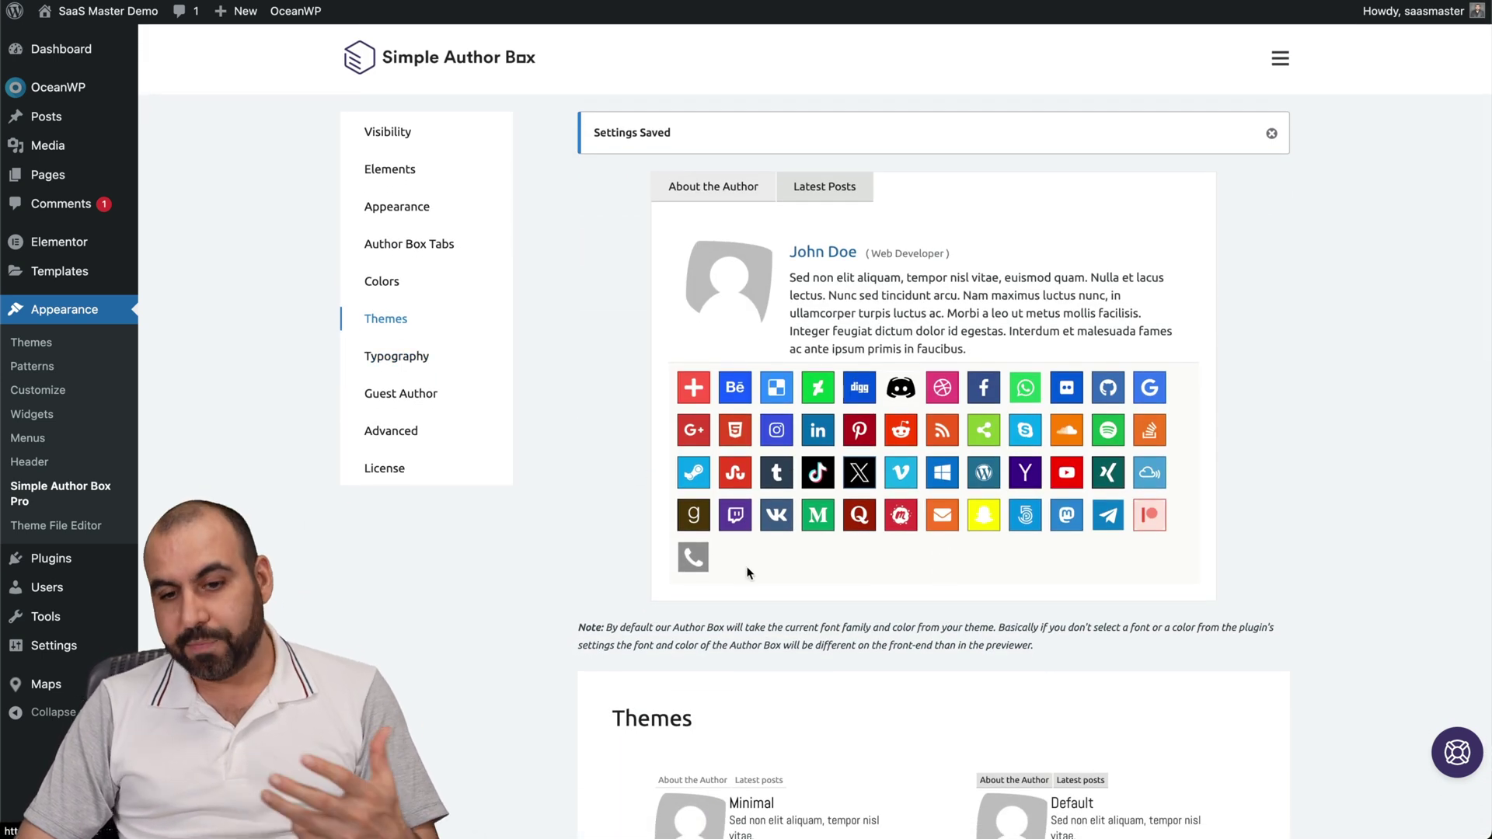
pyautogui.scroll(-10, 870, 694)
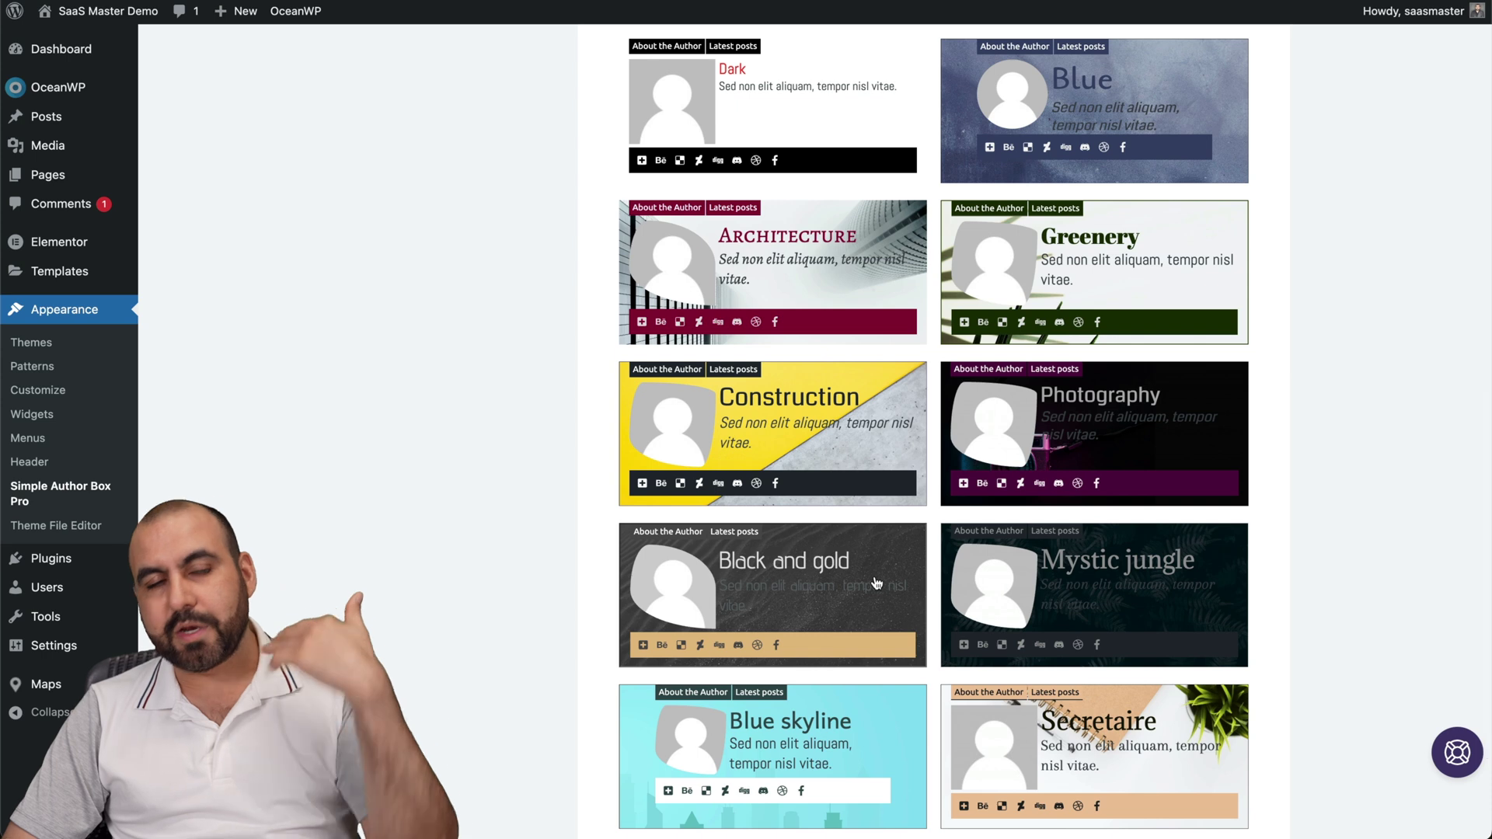
pyautogui.scroll(10, 877, 582)
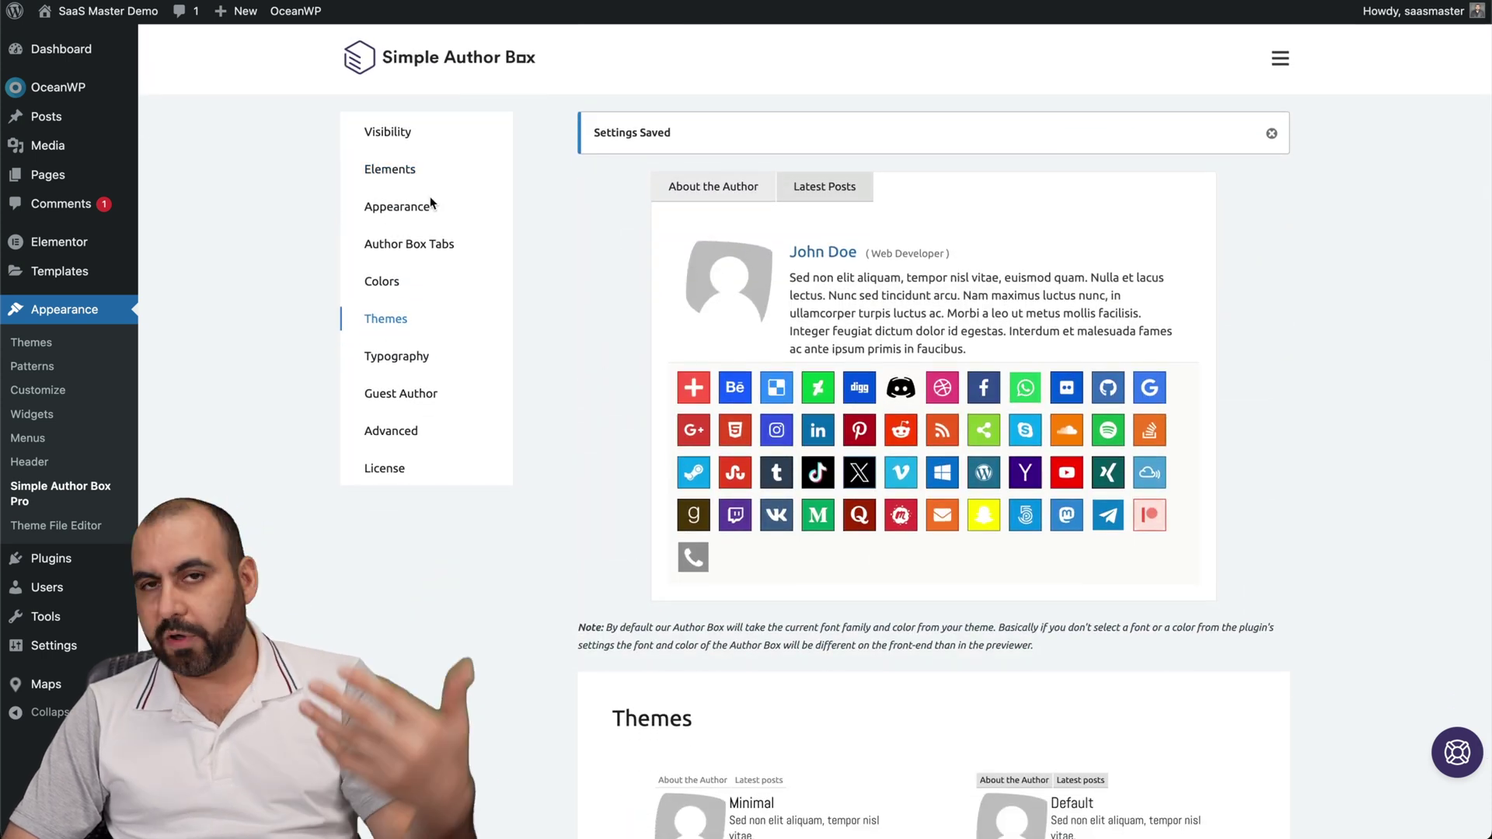
pyautogui.click(420, 359)
# - View the Guest Author settings of Simple Author Box
pyautogui.scroll(-8, 651, 521)
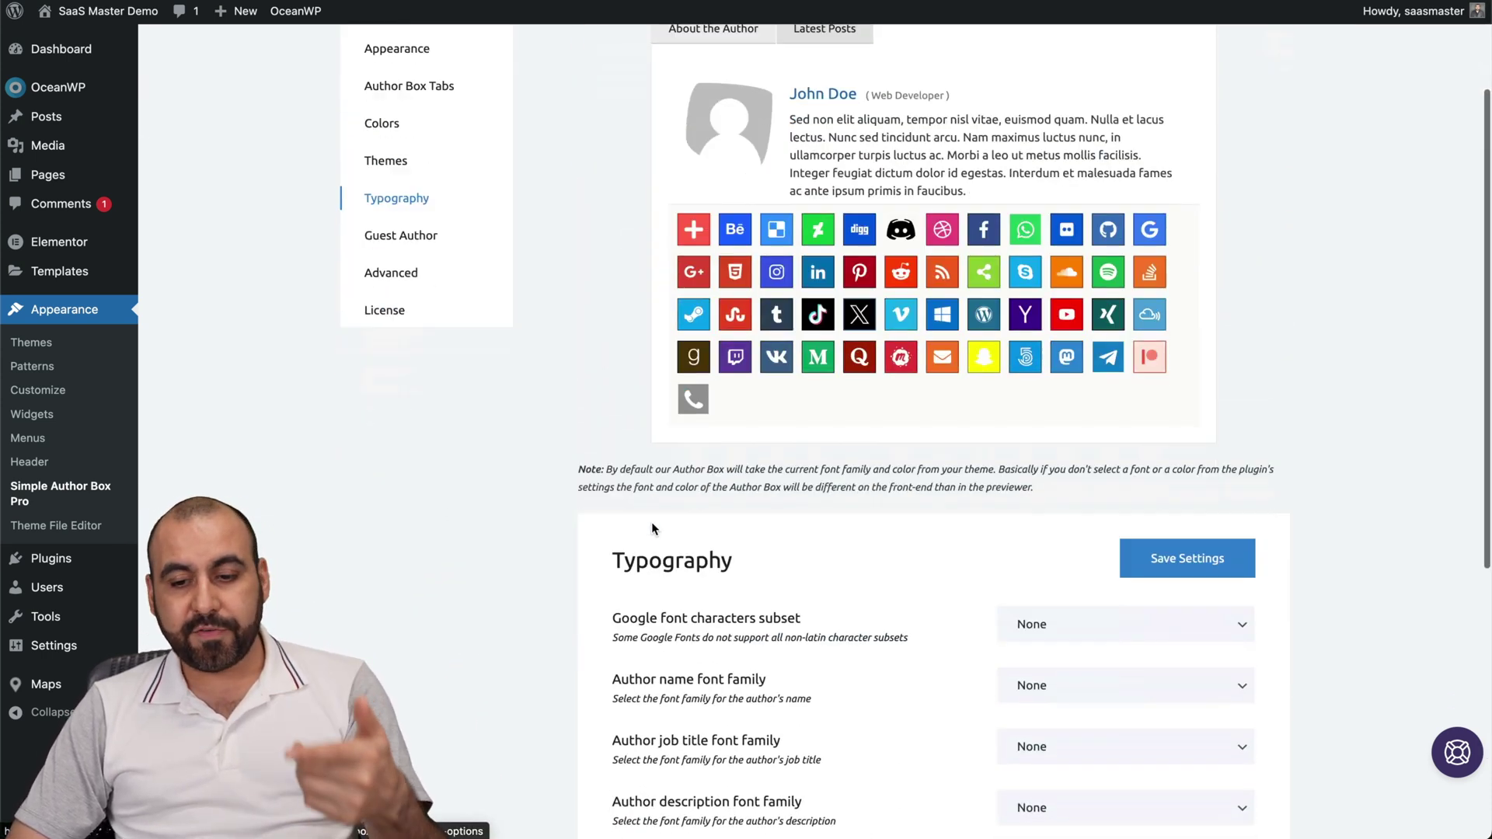
pyautogui.scroll(8, 651, 527)
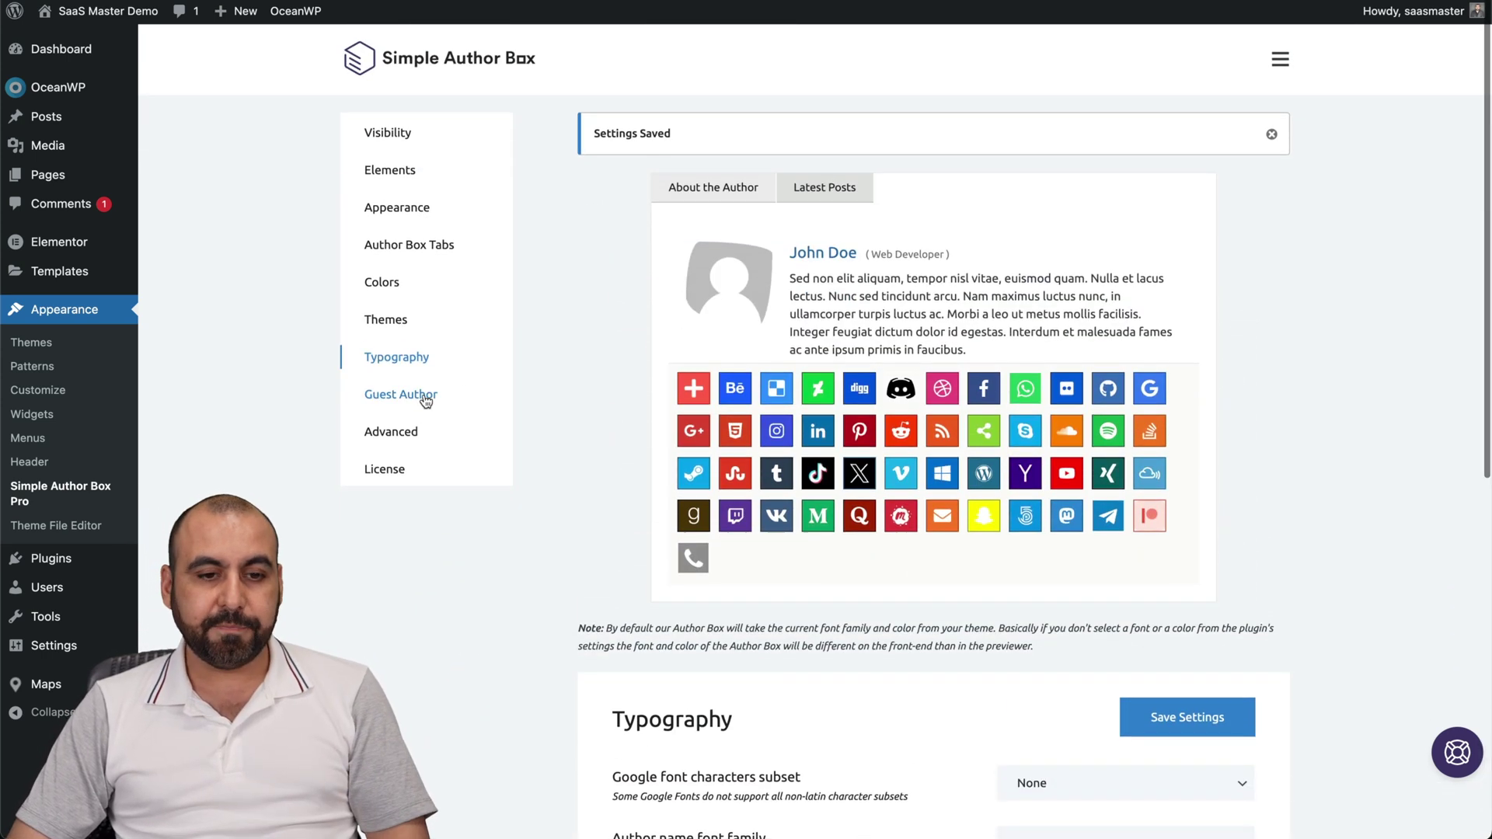
pyautogui.click(422, 394)
pyautogui.scroll(-2, 700, 505)
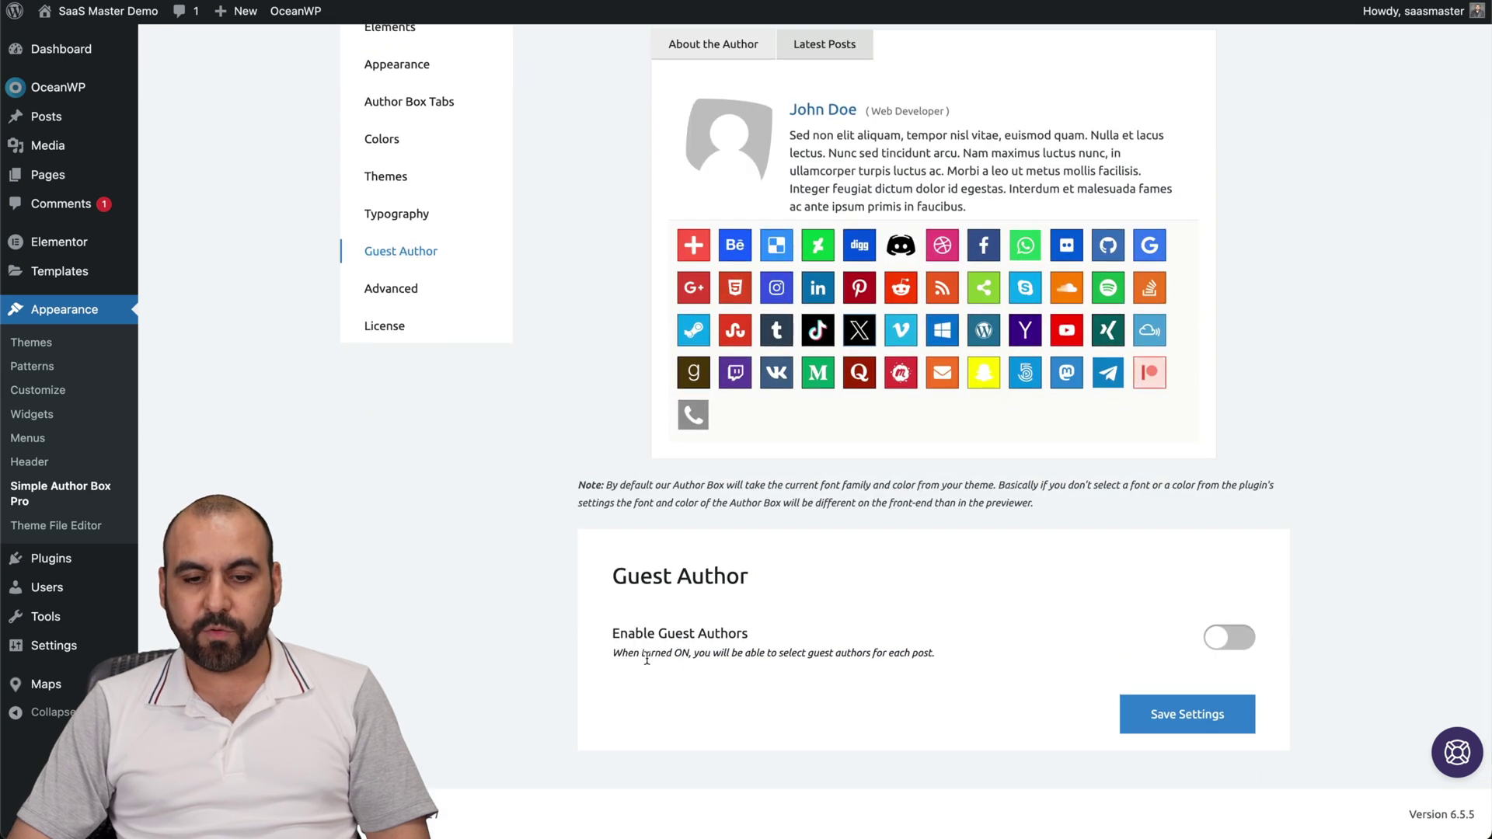
# - Review the Advanced settings form with its export, import and reset options
pyautogui.click(391, 289)
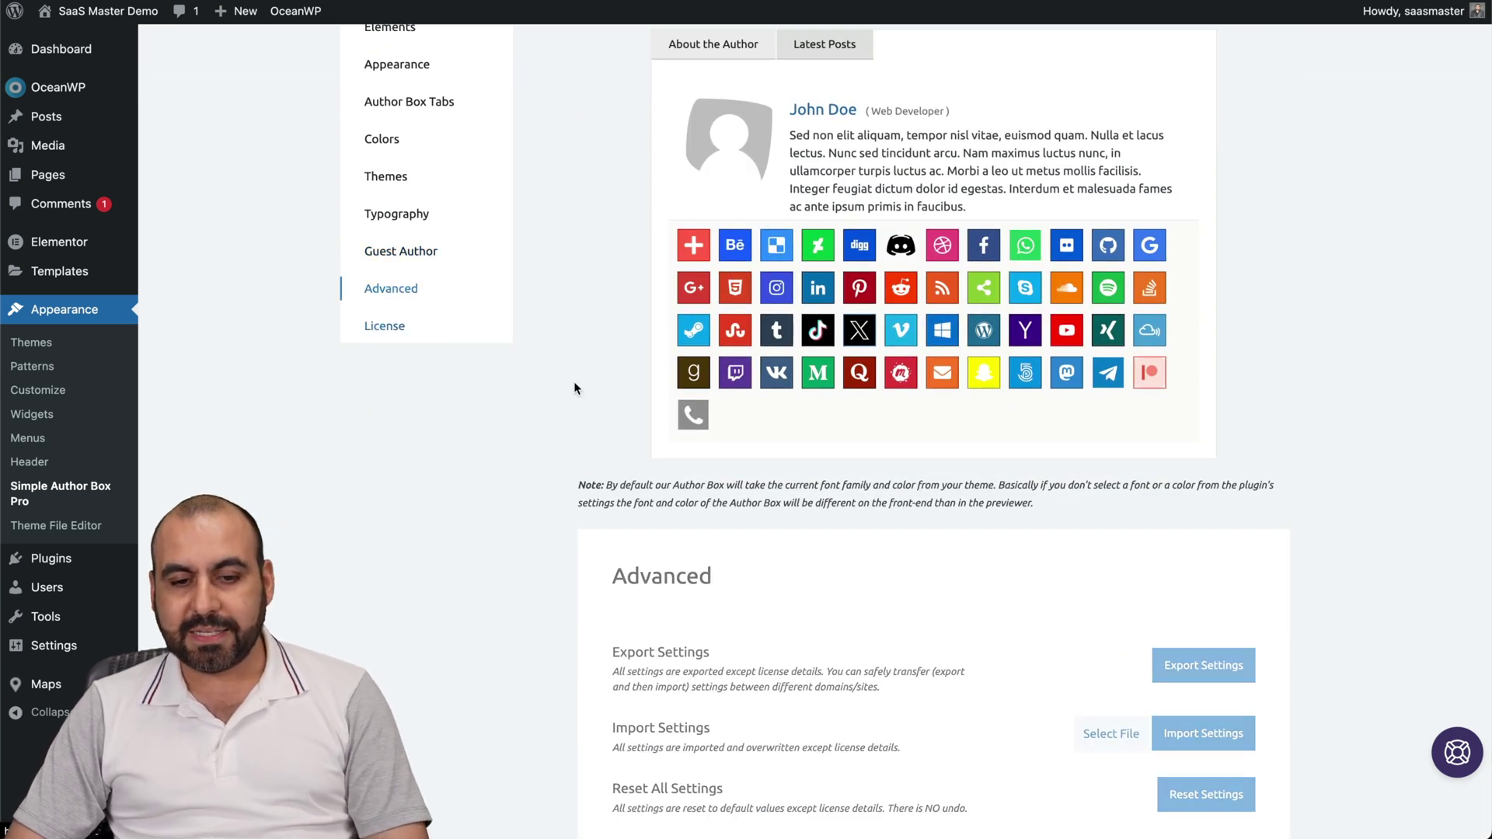
pyautogui.scroll(-4, 676, 389)
pyautogui.scroll(-2, 819, 592)
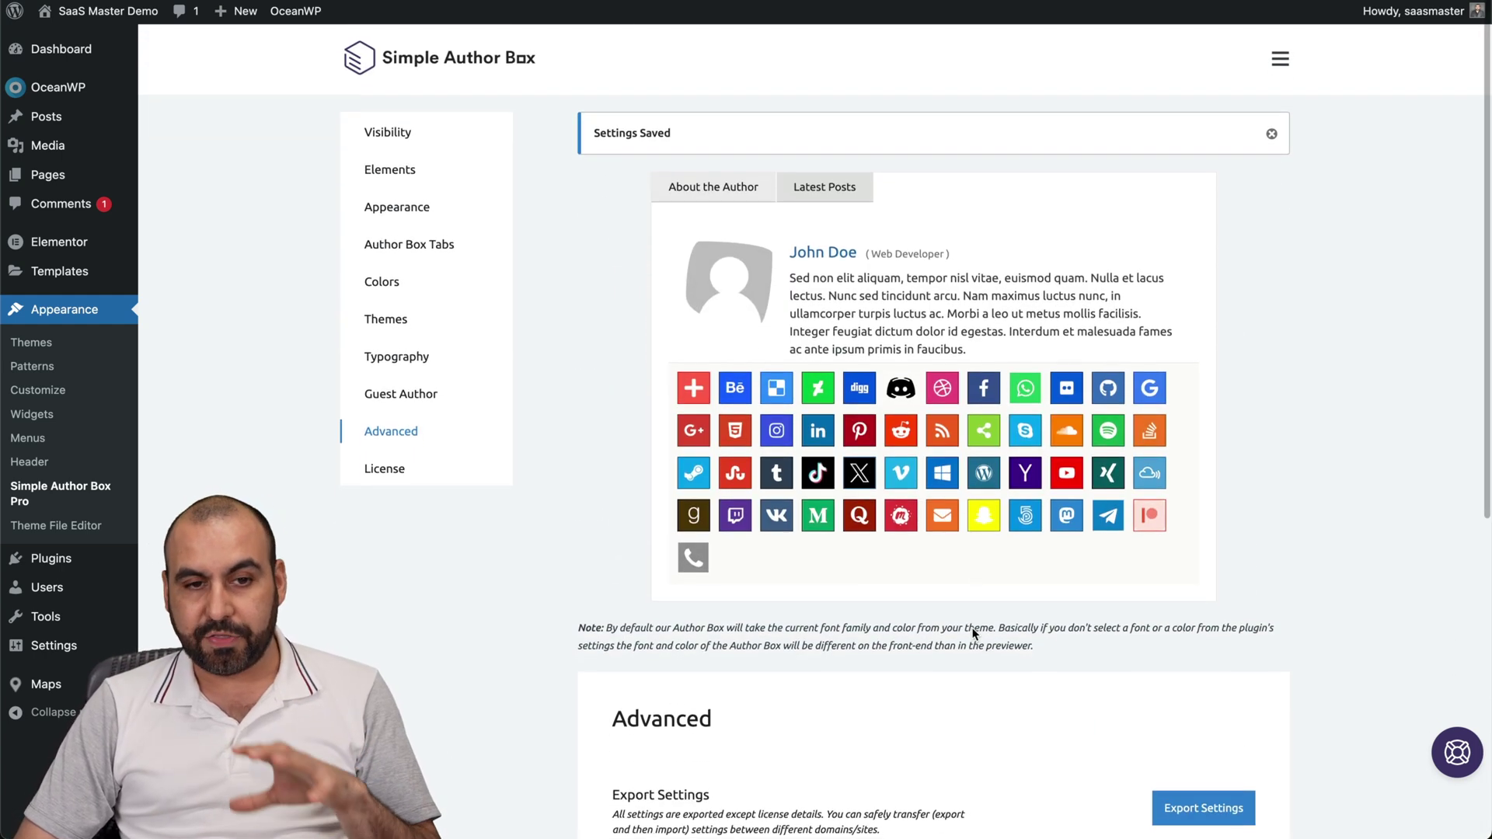
pyautogui.click(420, 146)
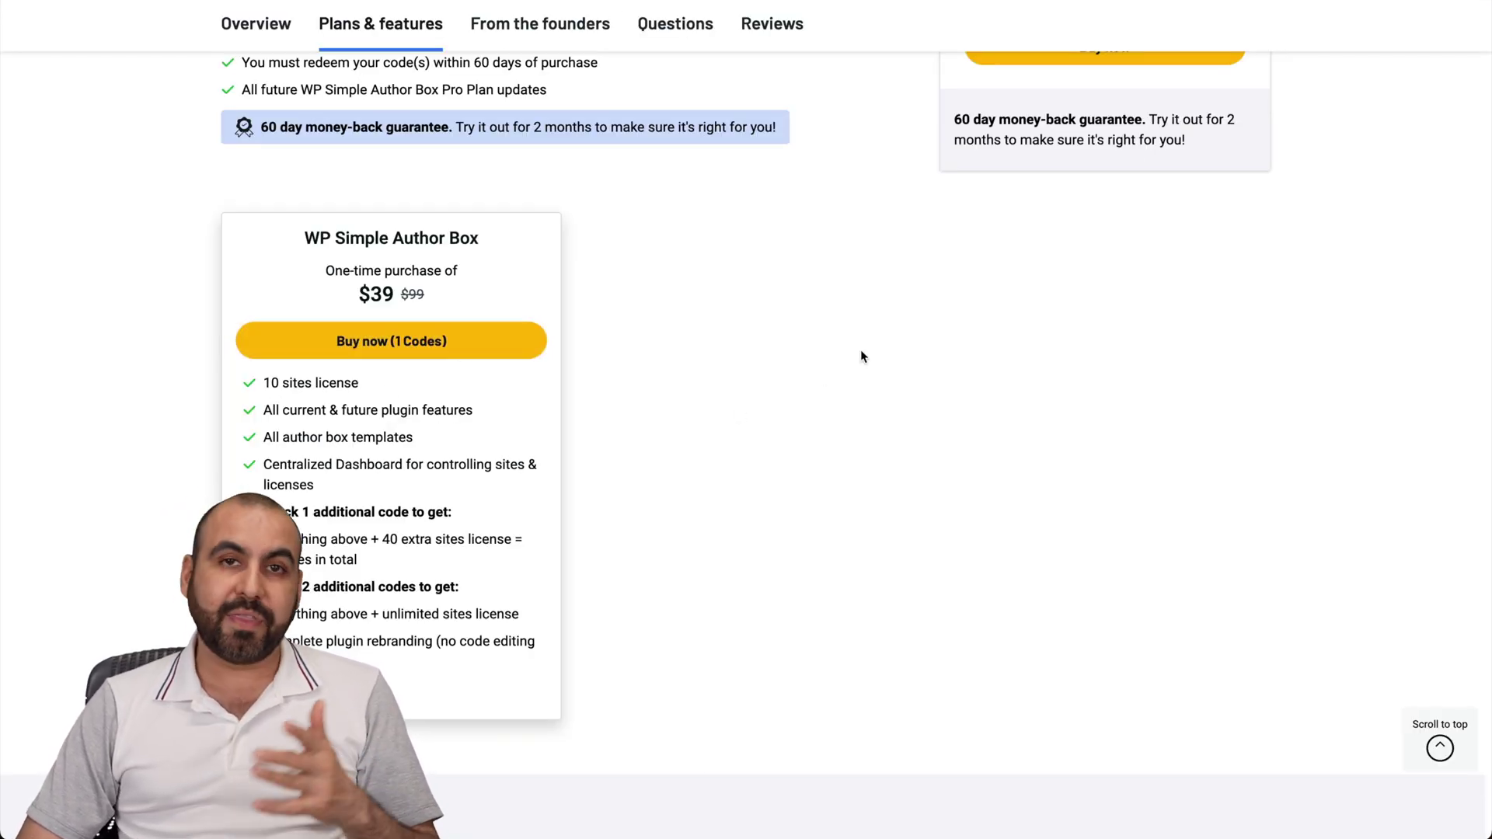
# - Highlight the 60-day money-back guarantee text on the AppSumo deal page, then clear the highlight
pyautogui.moveTo(956, 121); pyautogui.dragTo(1144, 122)
pyautogui.click(1154, 258)
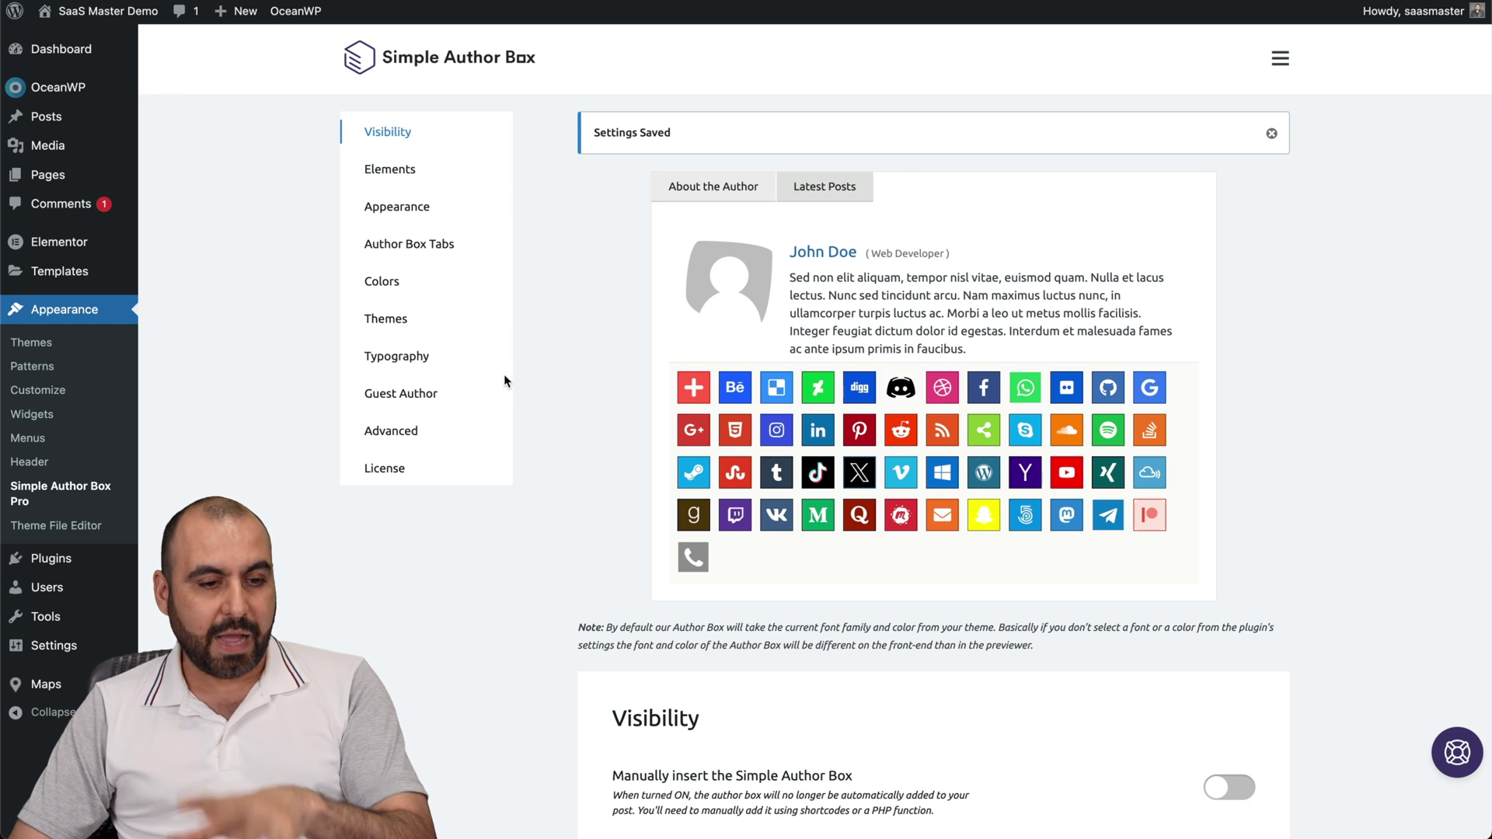
# - Edit the author's profile under Users, showing its Simple Author Box image and four social links
pyautogui.click(68, 589)
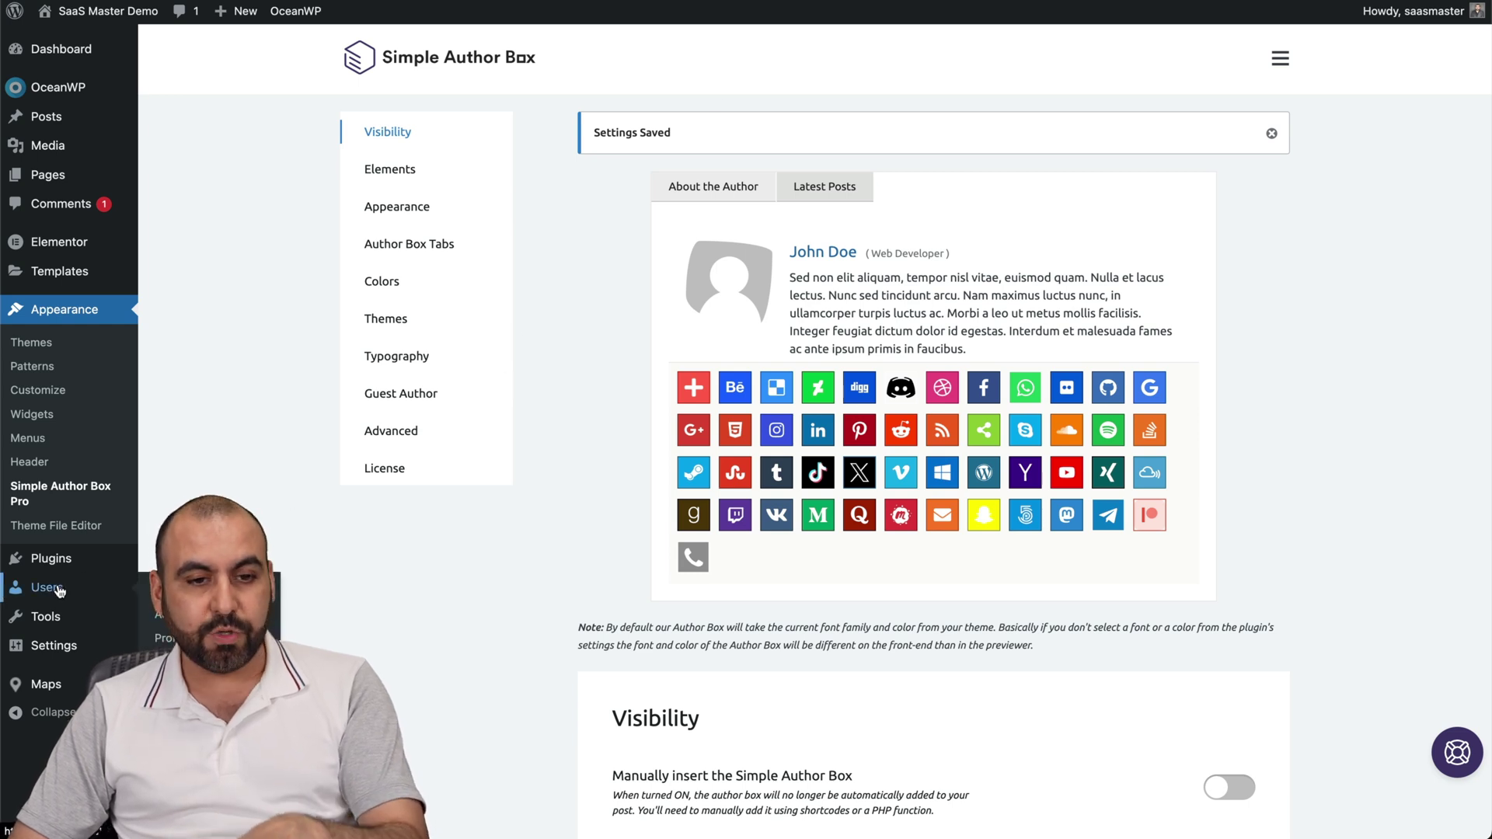
pyautogui.click(242, 199)
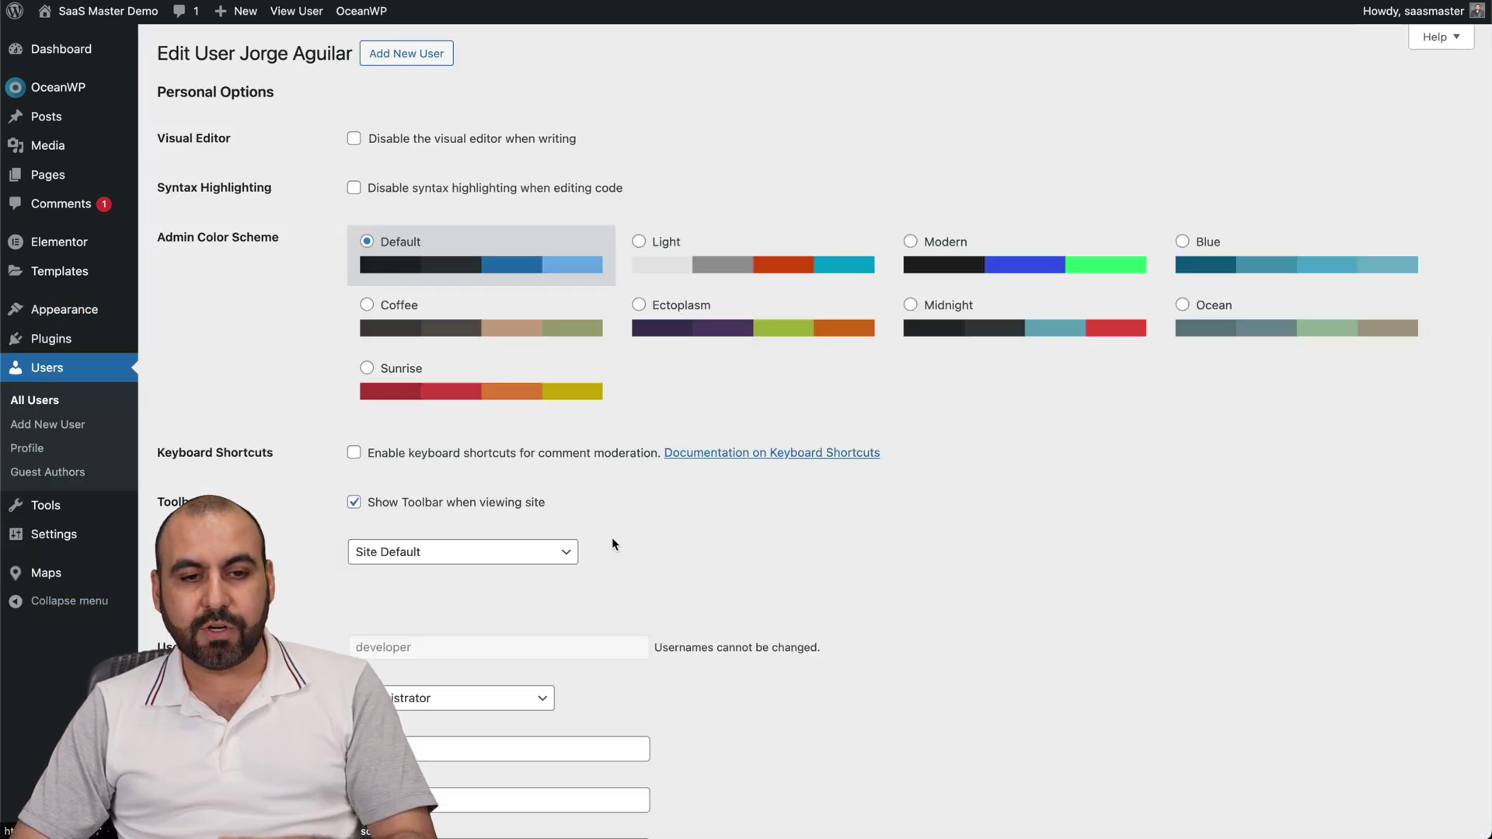
pyautogui.scroll(-15, 613, 538)
pyautogui.scroll(-10, 613, 537)
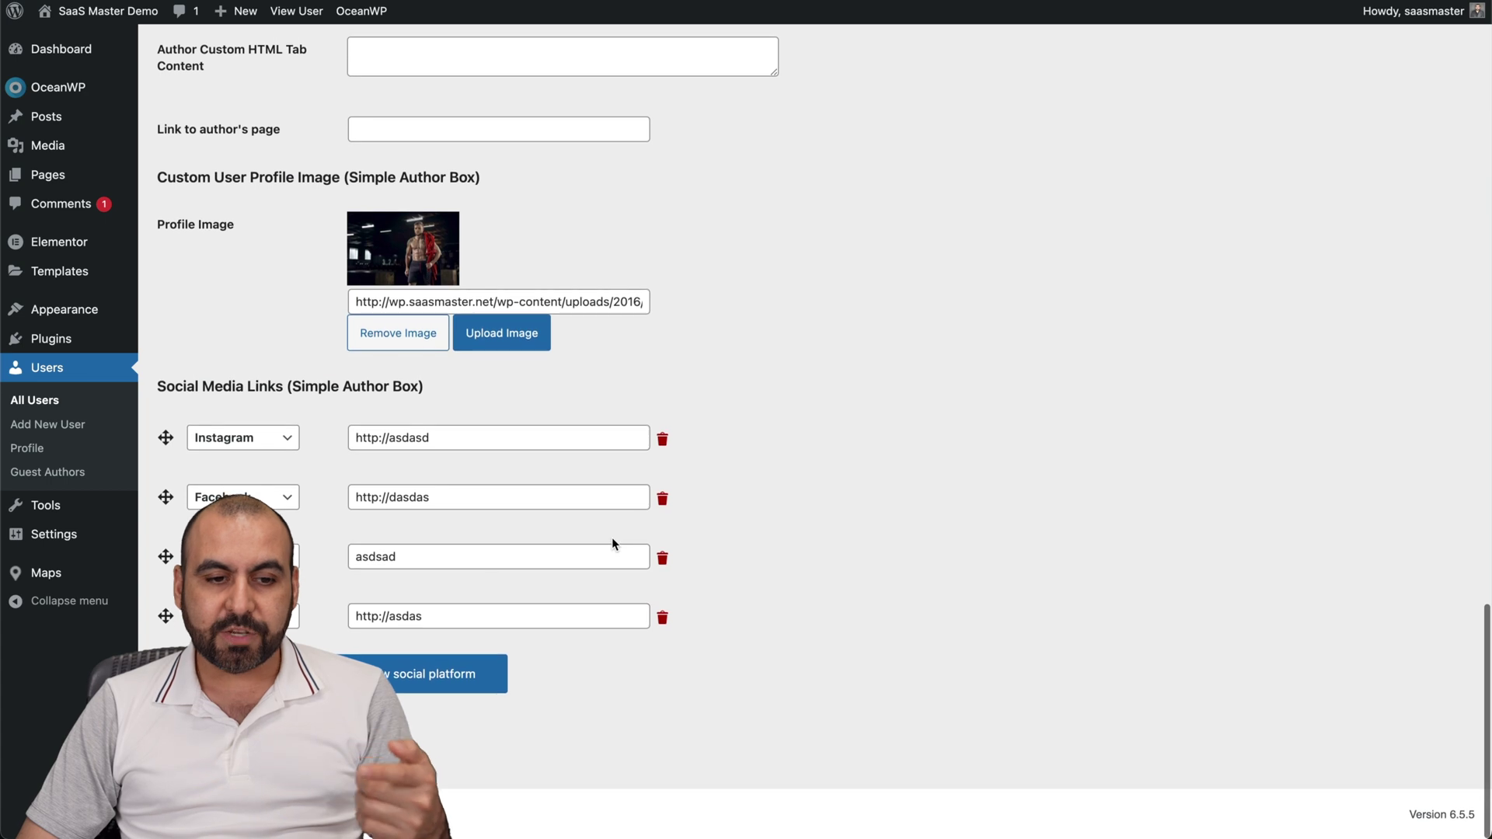